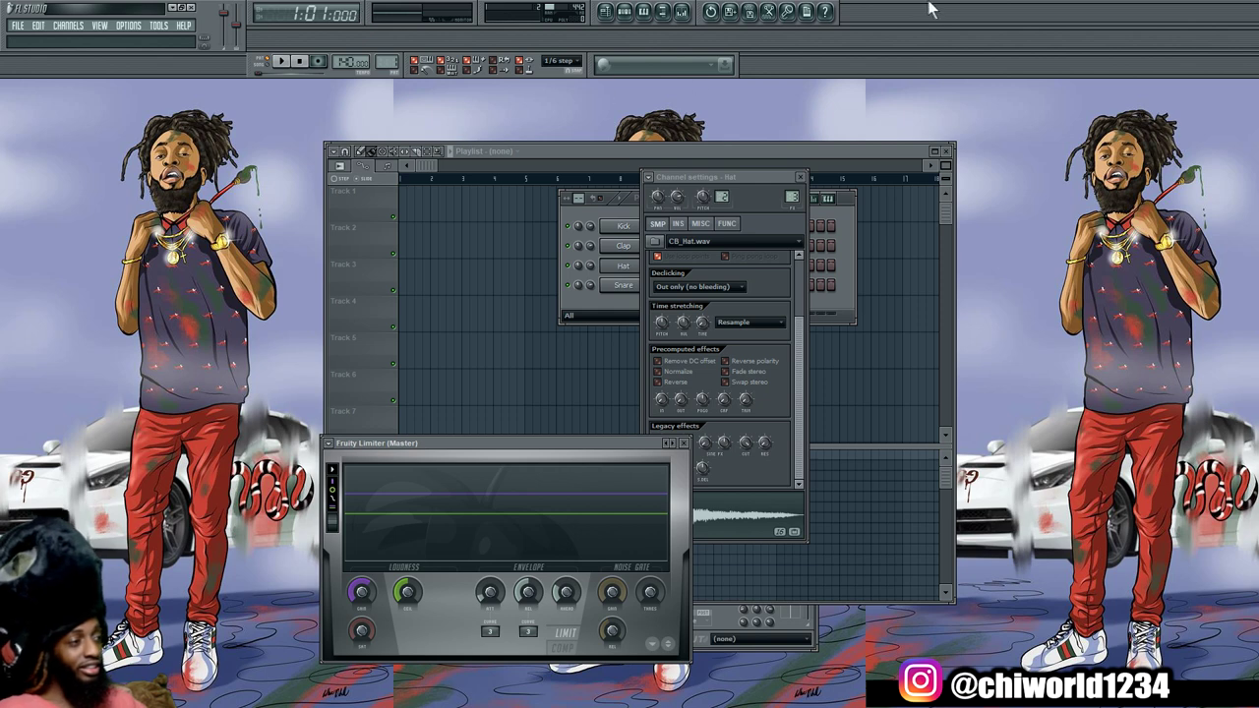
Load the Alina Baraz & Galimatias - Make You Feel sample from the 2018 BIG SAMPLES folder onto the Hat channel
{"action": "left_click", "coordinate": [664, 14]}
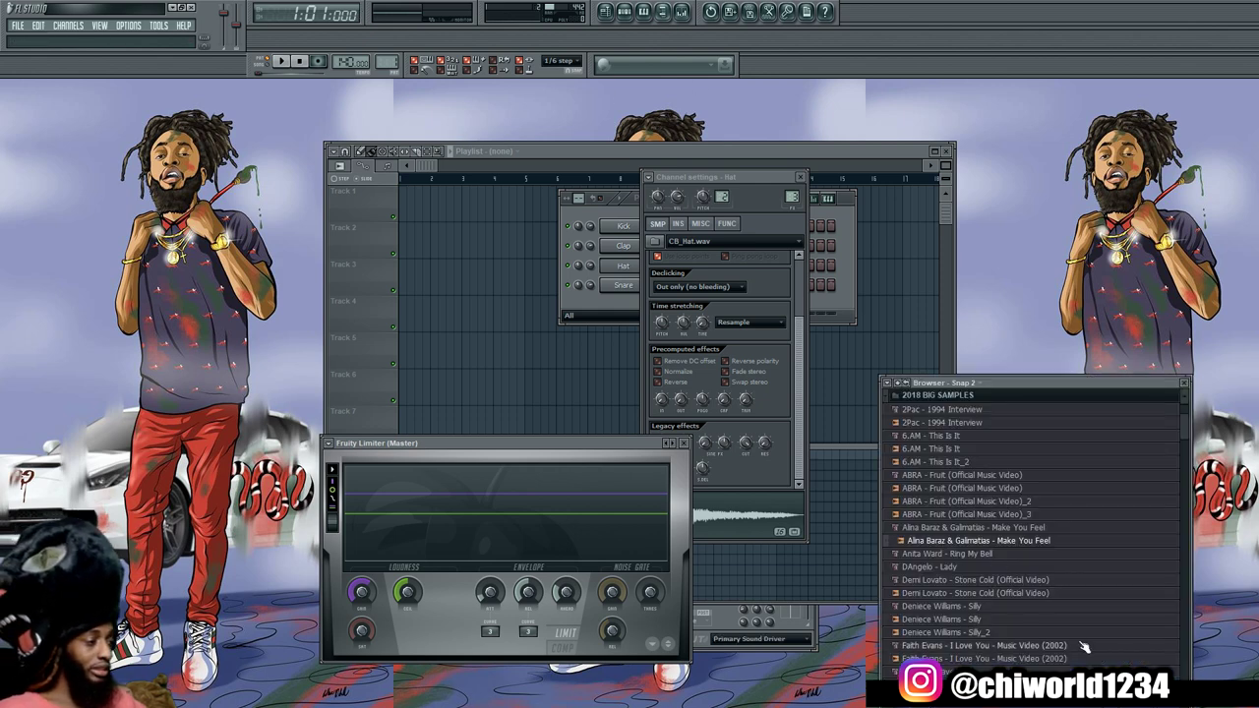
{"action": "right_click", "coordinate": [623, 266]}
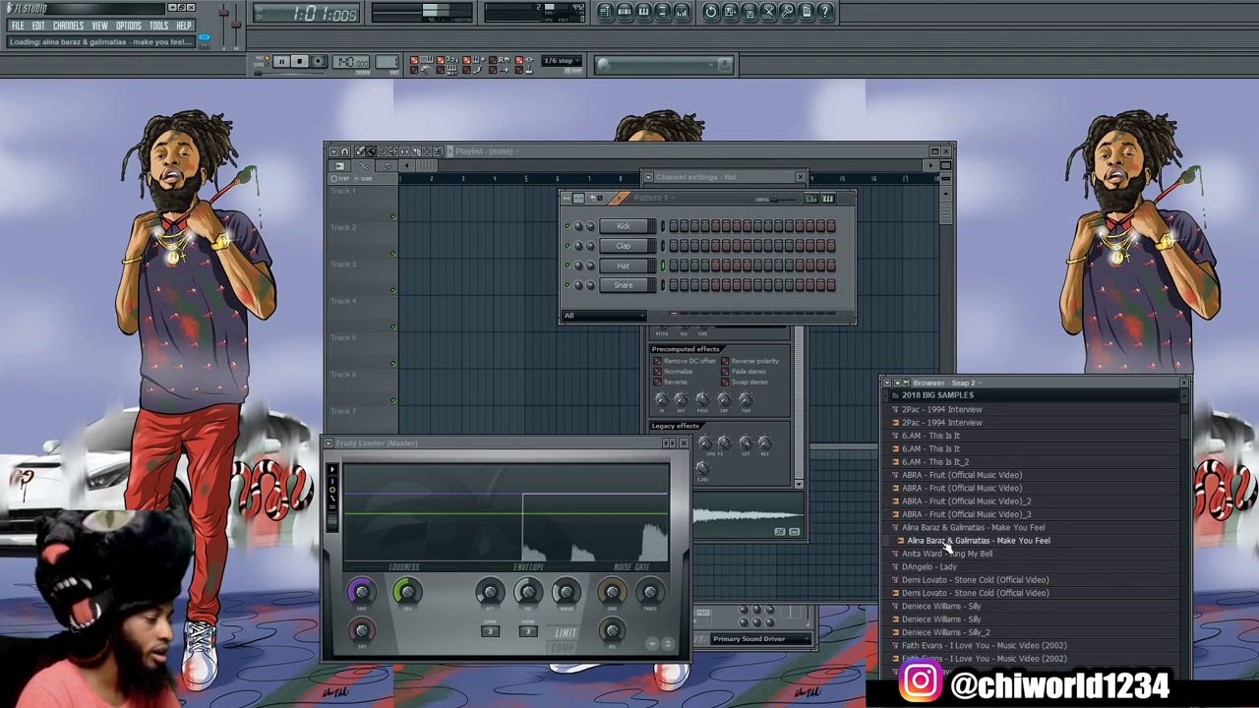
{"action": "left_click_drag", "start_coordinate": [891, 518], "coordinate": [638, 275]}
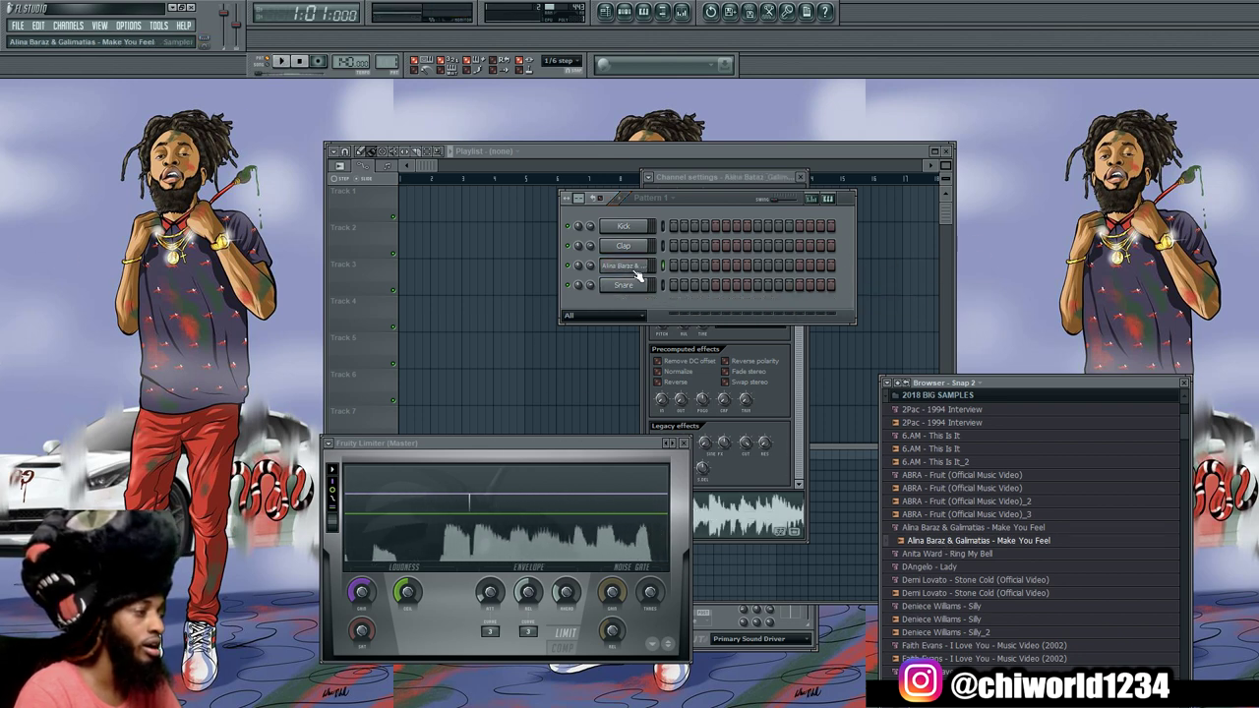
Add a Fruity Slicer channel above the sample channel, load the Make You Feel sample into it and open its settings
{"action": "right_click", "coordinate": [636, 273]}
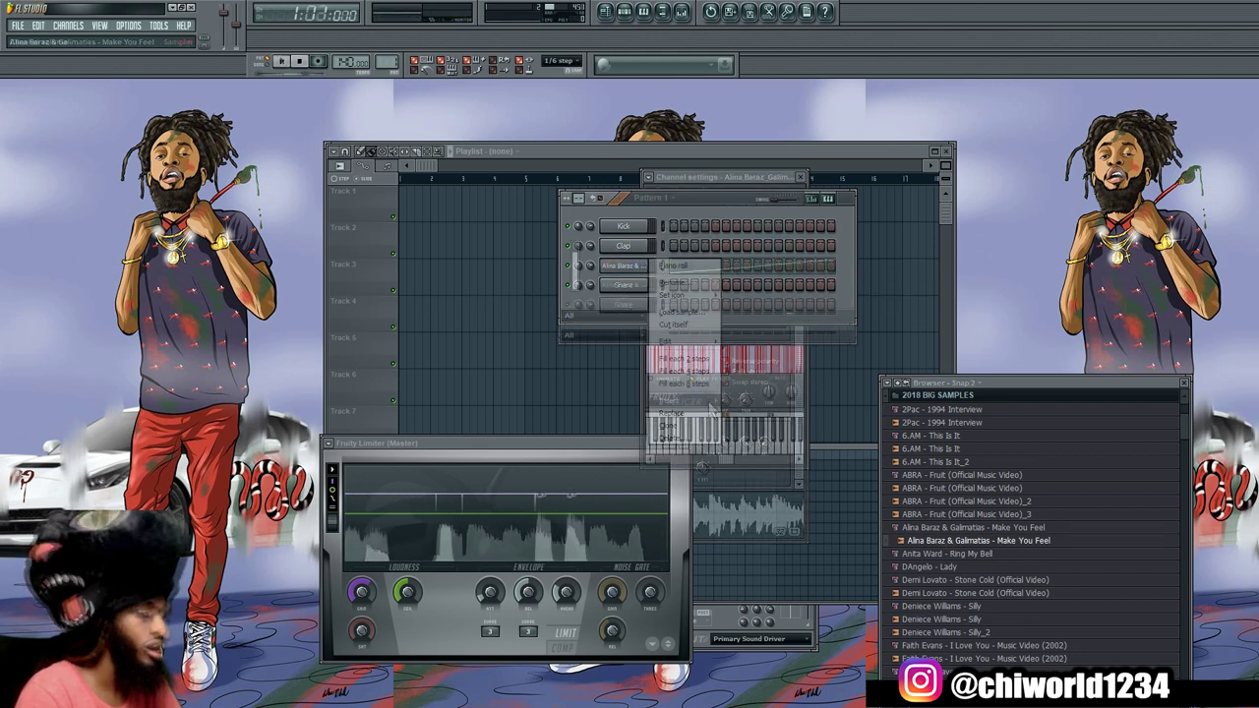
{"action": "left_click_drag", "start_coordinate": [590, 265], "coordinate": [590, 280]}
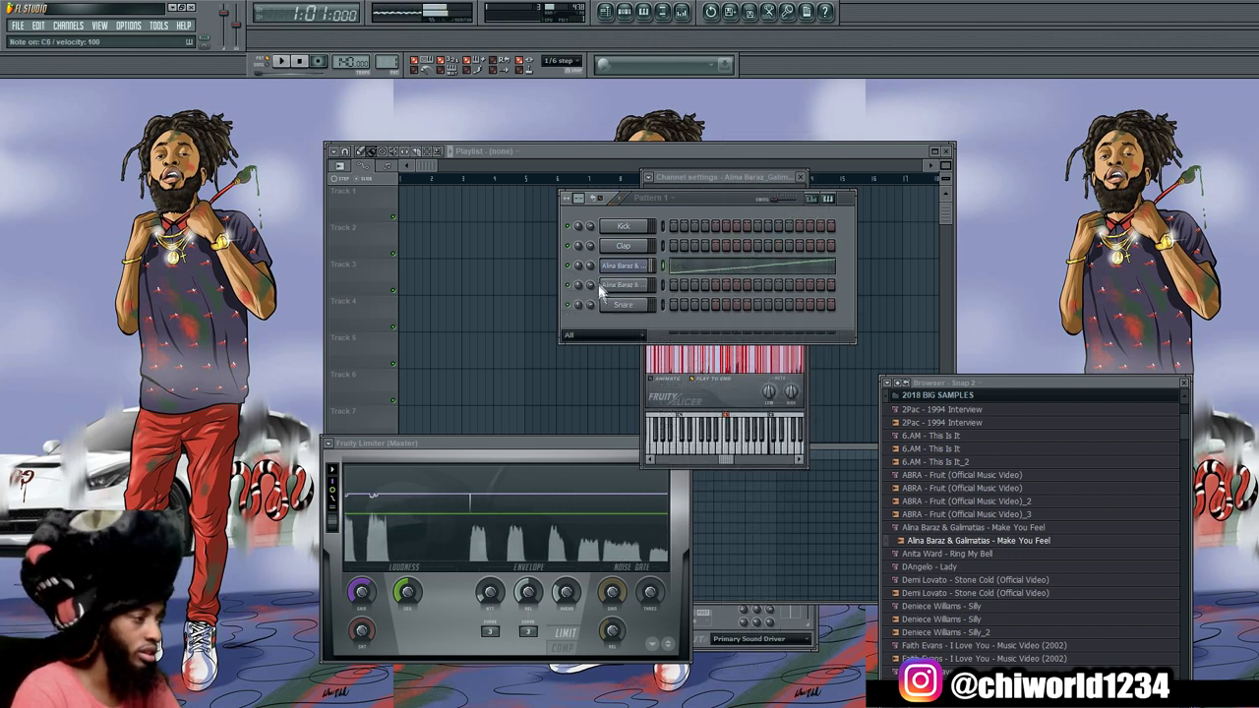
{"action": "left_click", "coordinate": [634, 269]}
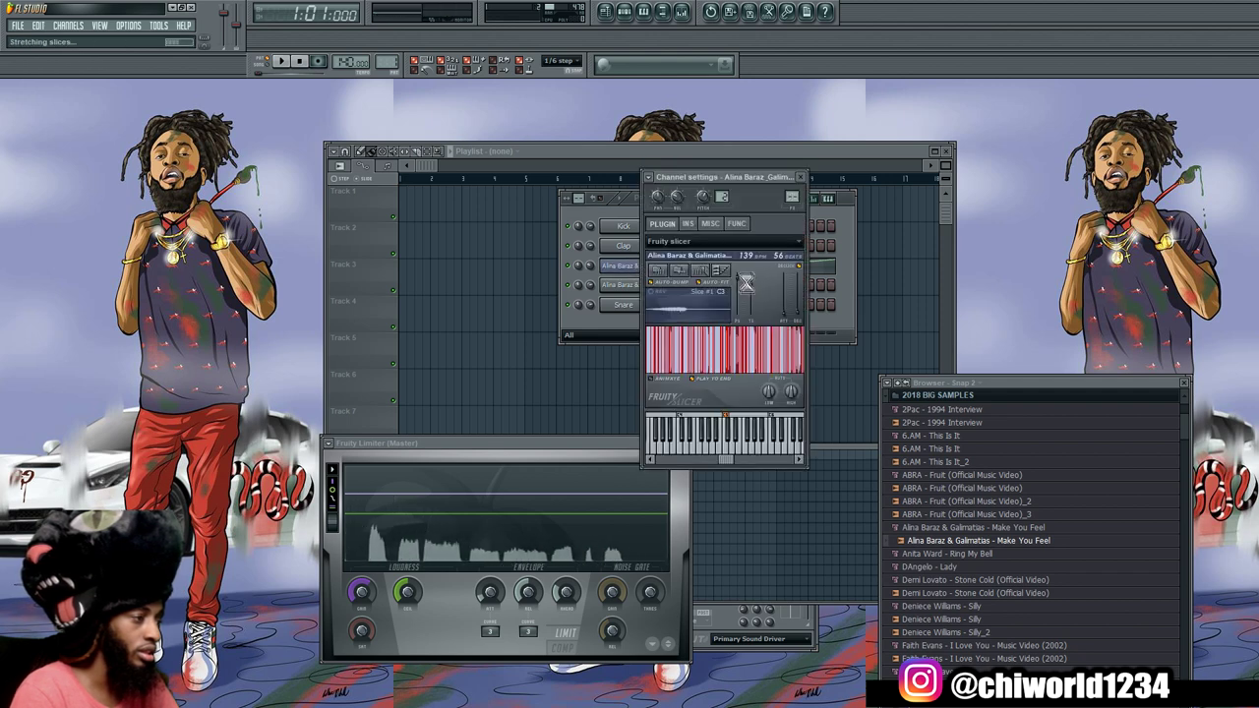
Make the slicer channel cut itself and clear its automatically dumped slice notes from the pattern
{"action": "left_click", "coordinate": [710, 225]}
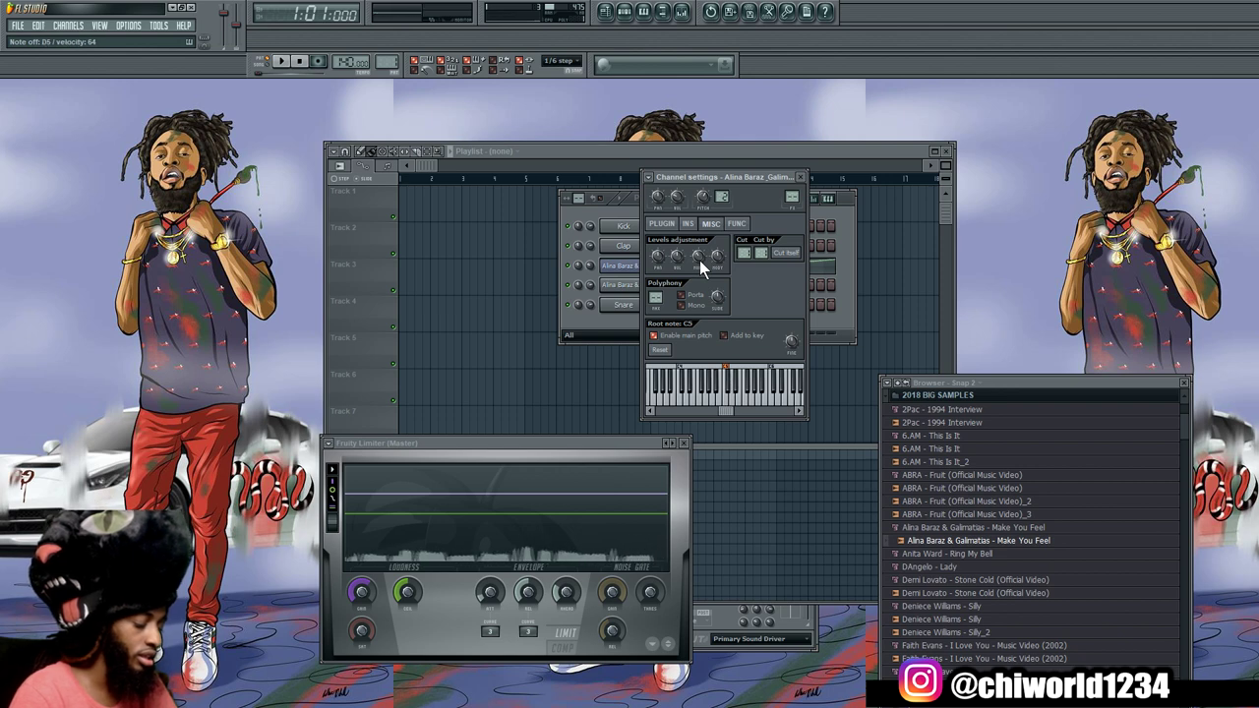
{"action": "right_click", "coordinate": [629, 267]}
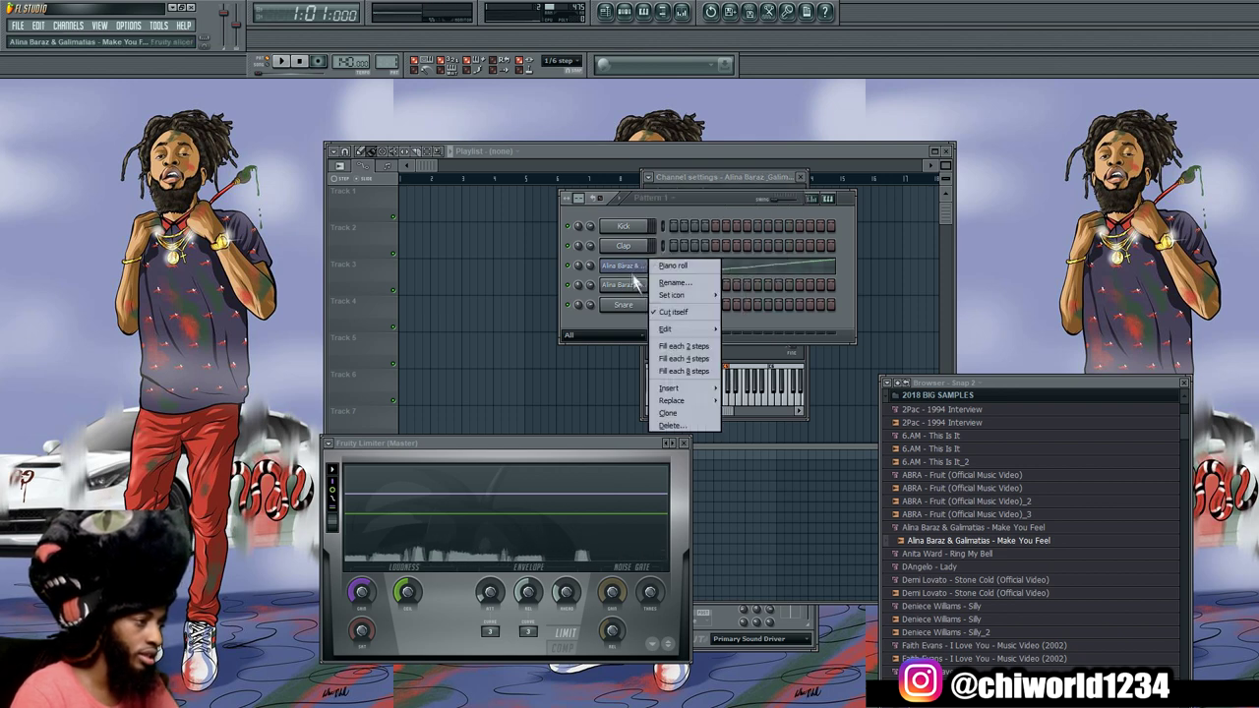
{"action": "left_click", "coordinate": [738, 333]}
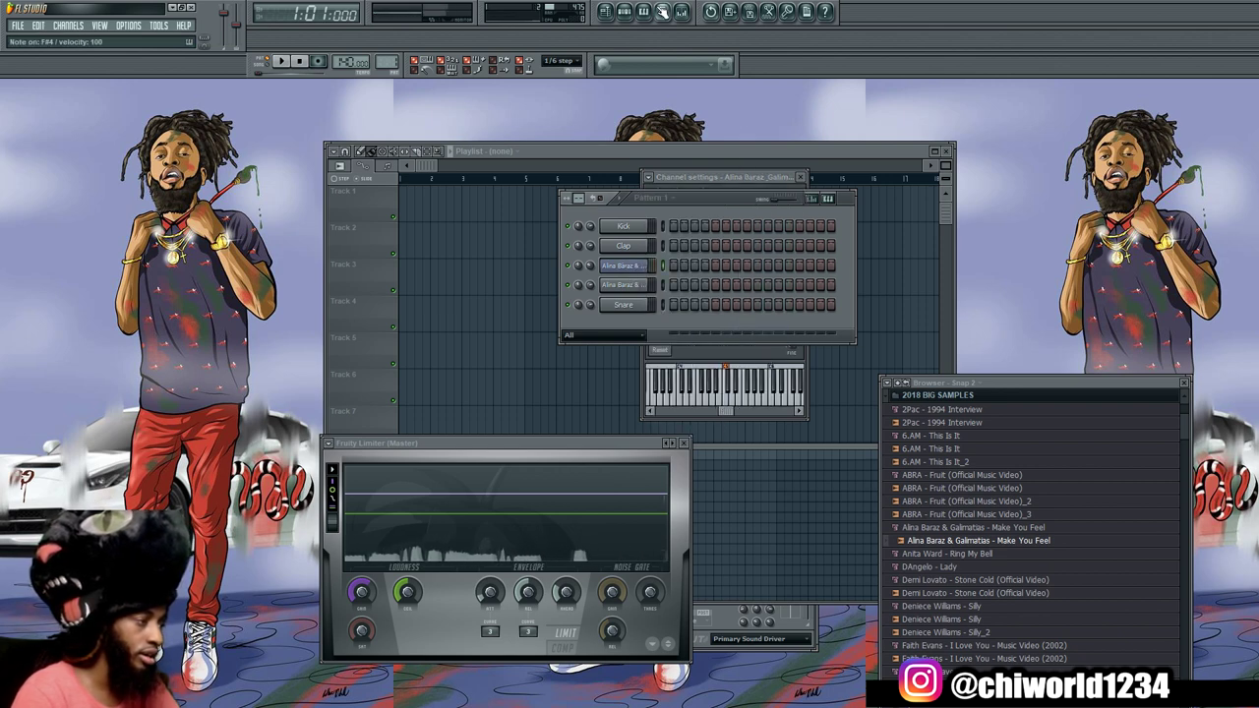
Place slice notes across two bars in the slicer's piano roll, including slices 19, 23, 41 and 8, and lengthen slice 8's note
{"action": "left_click", "coordinate": [644, 14]}
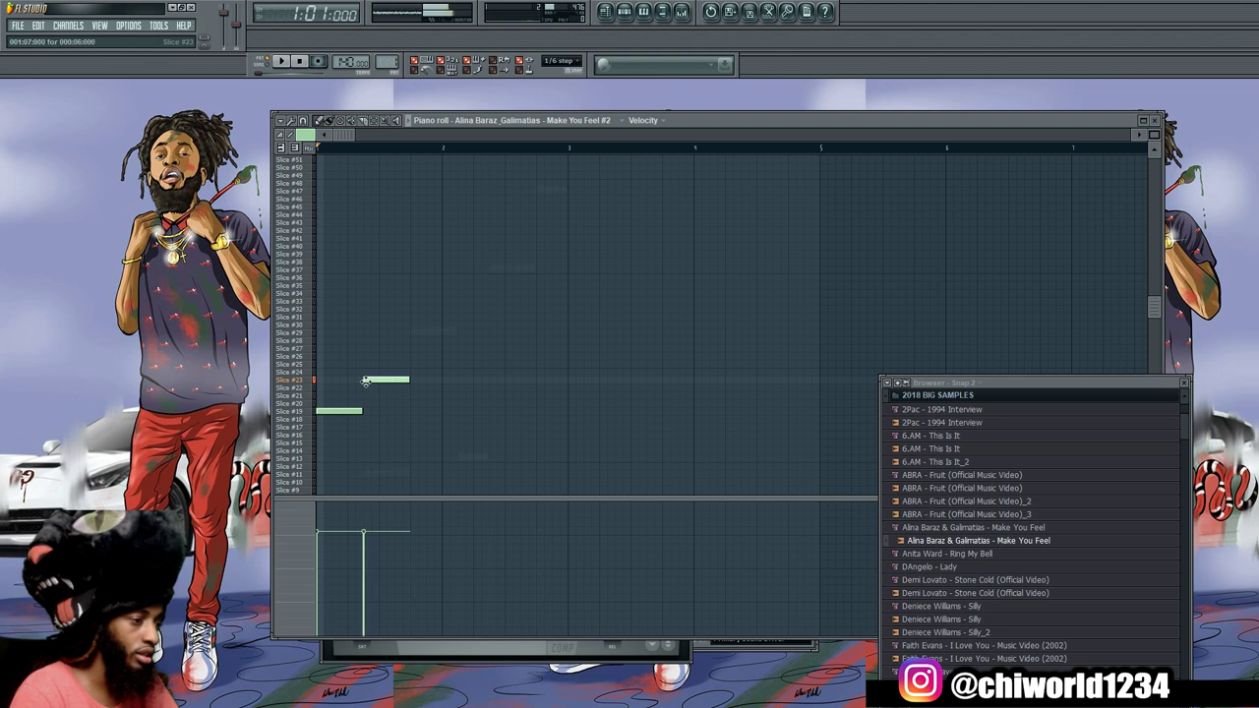
{"action": "mouse_move", "coordinate": [460, 490]}
{"action": "left_mouse_down"}
{"action": "mouse_move", "coordinate": [458, 514]}
{"action": "mouse_move", "coordinate": [459, 475]}
{"action": "left_mouse_up"}
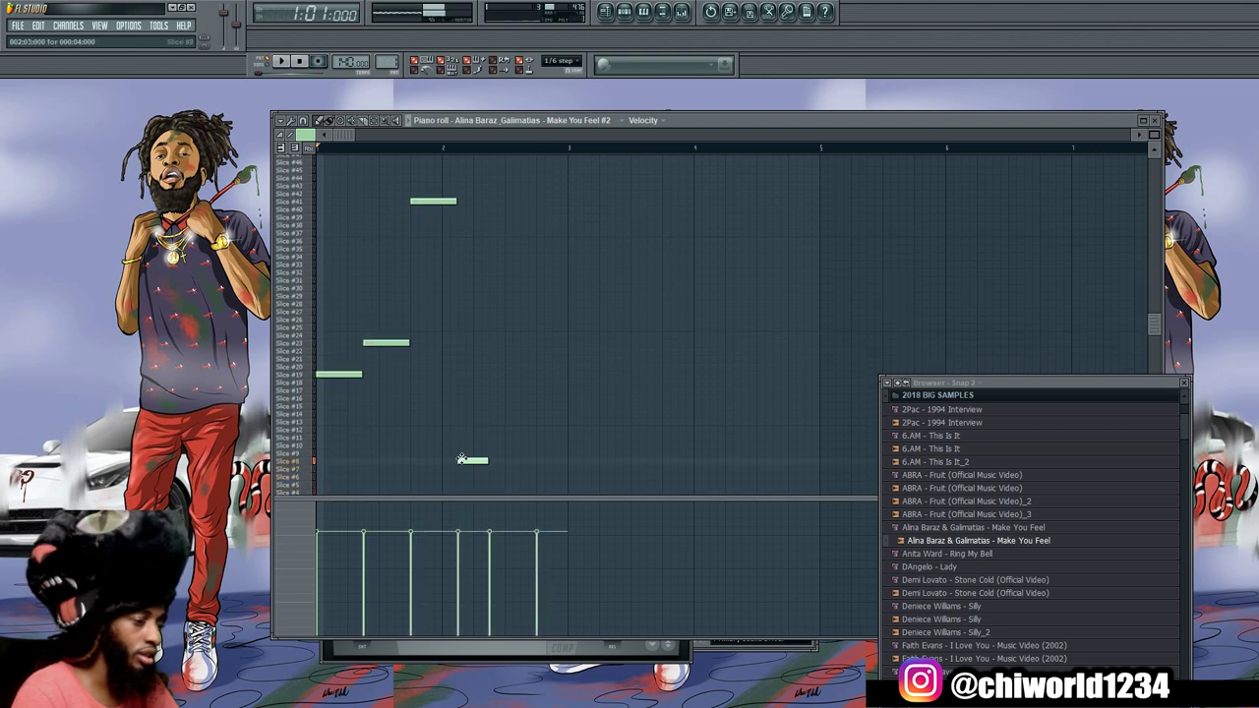
{"action": "key", "text": "space"}
{"action": "left_click_drag", "start_coordinate": [494, 461], "coordinate": [501, 462]}
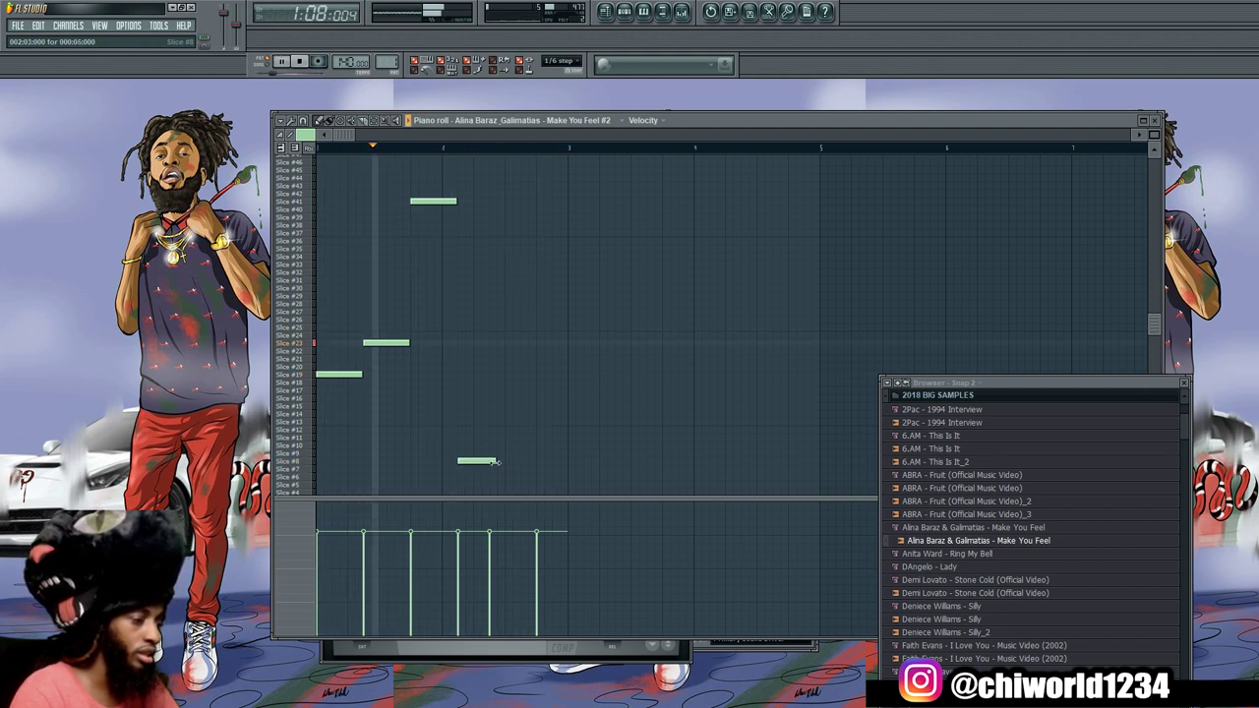
{"action": "left_click_drag", "start_coordinate": [494, 462], "coordinate": [502, 461]}
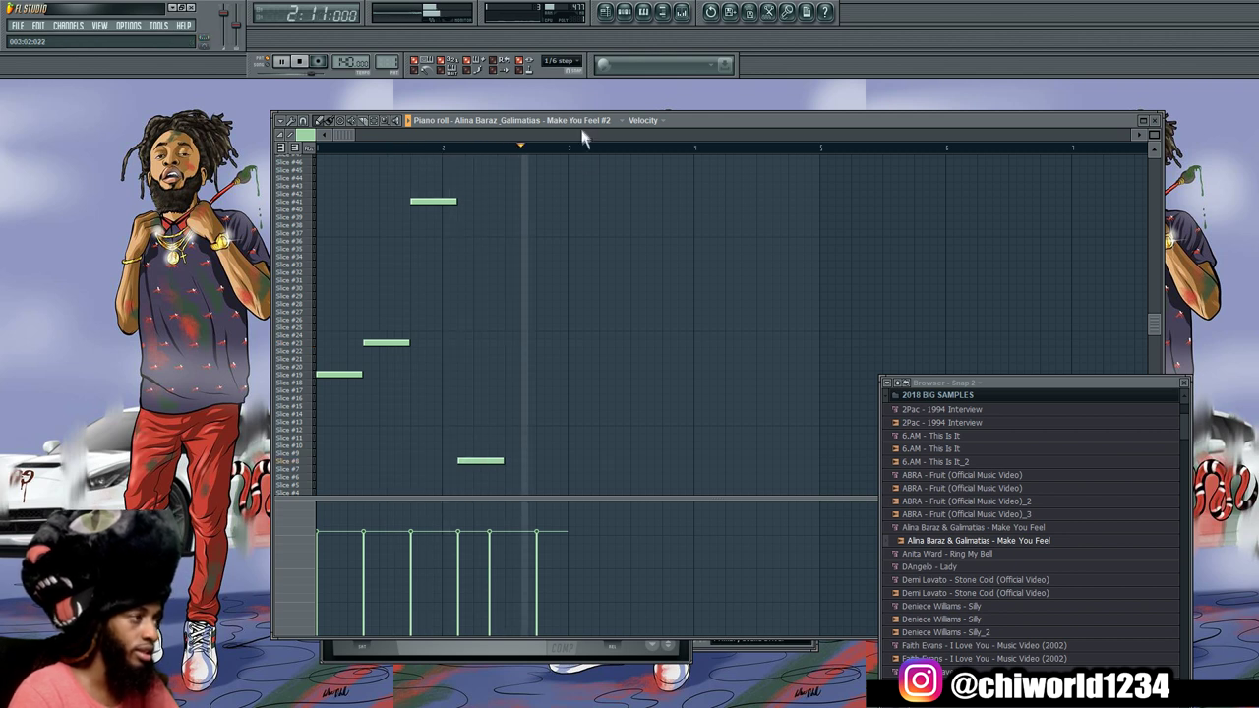
Reopen the slicer's plugin settings, set the project tempo to 127 BPM and replay the pattern
{"action": "left_click", "coordinate": [636, 14]}
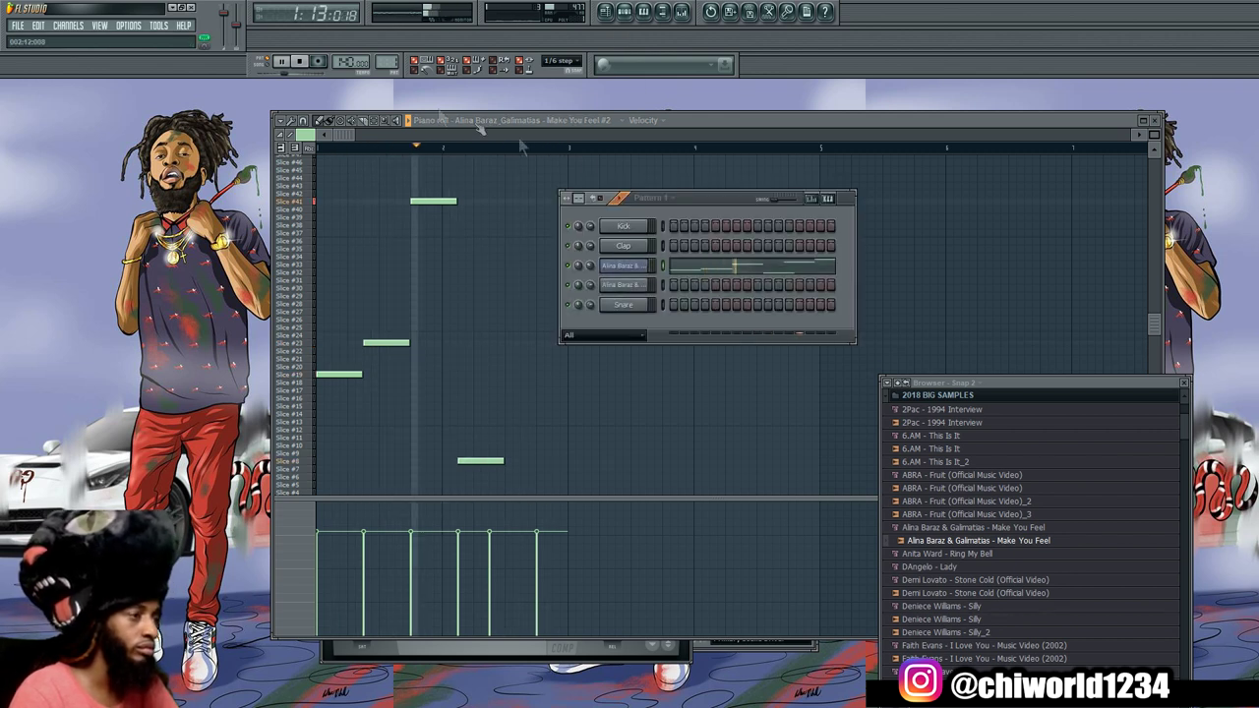
{"action": "left_click", "coordinate": [618, 267]}
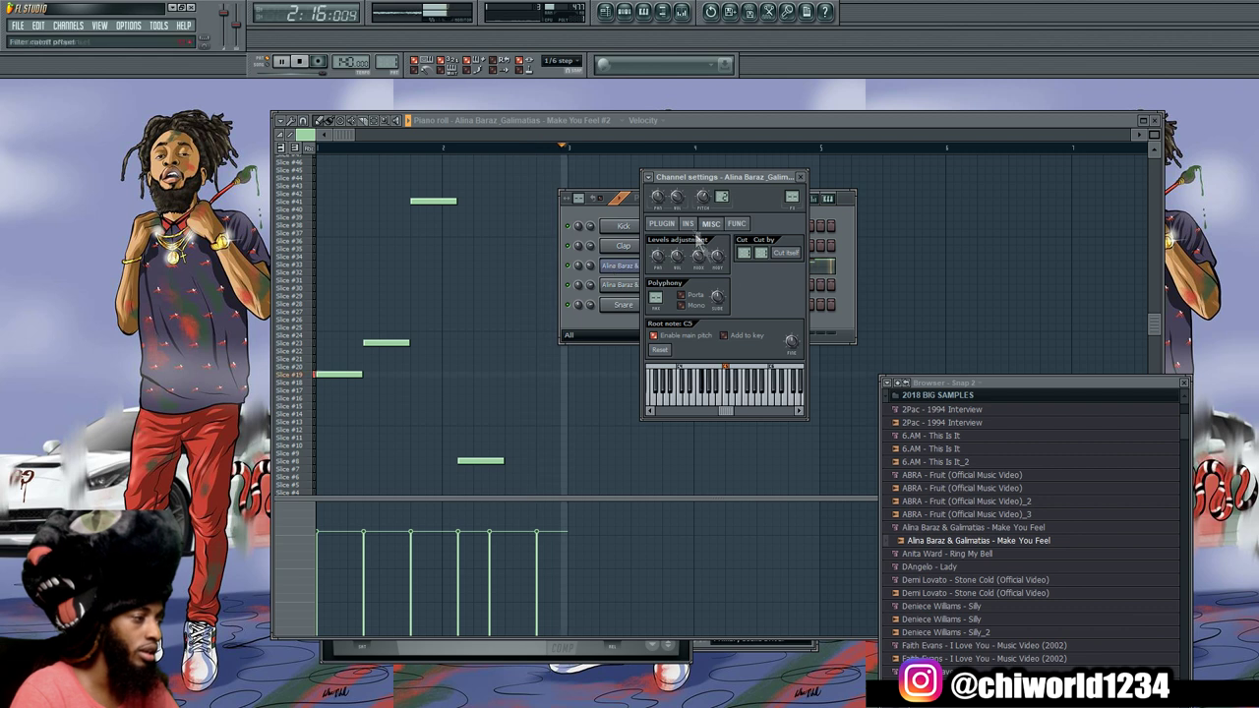
{"action": "left_click", "coordinate": [662, 224]}
{"action": "left_click", "coordinate": [285, 61]}
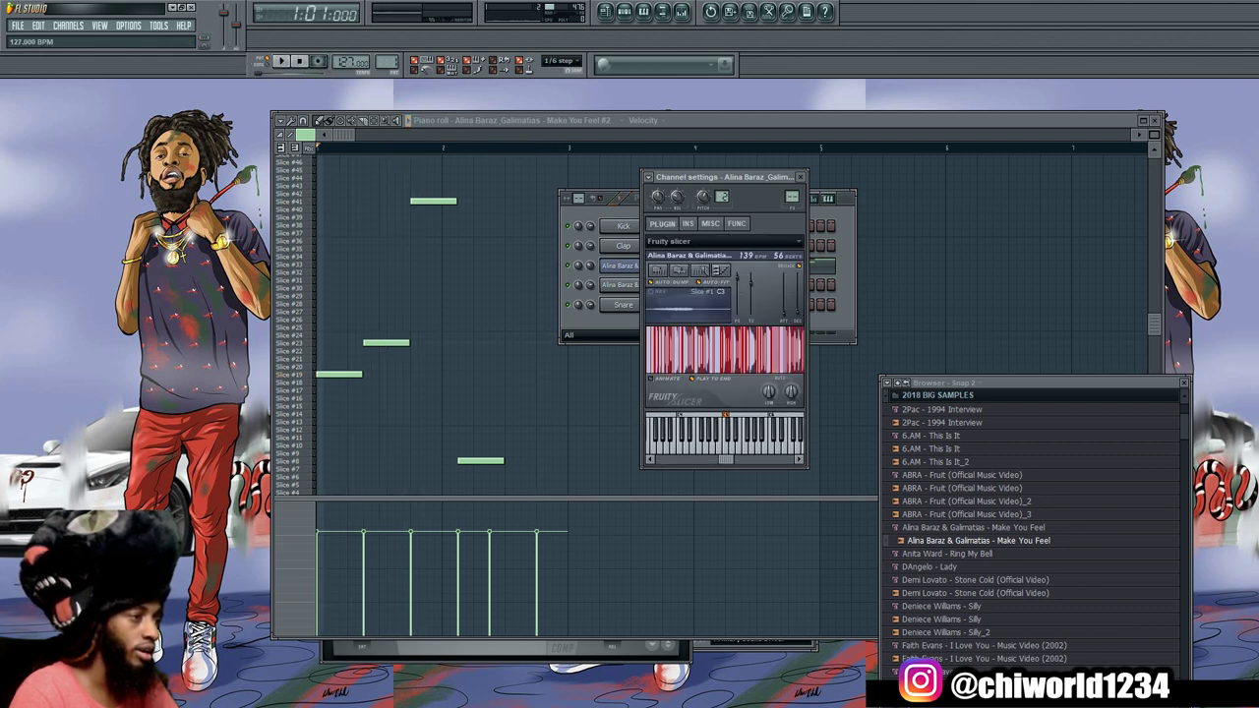
{"action": "key", "text": "space"}
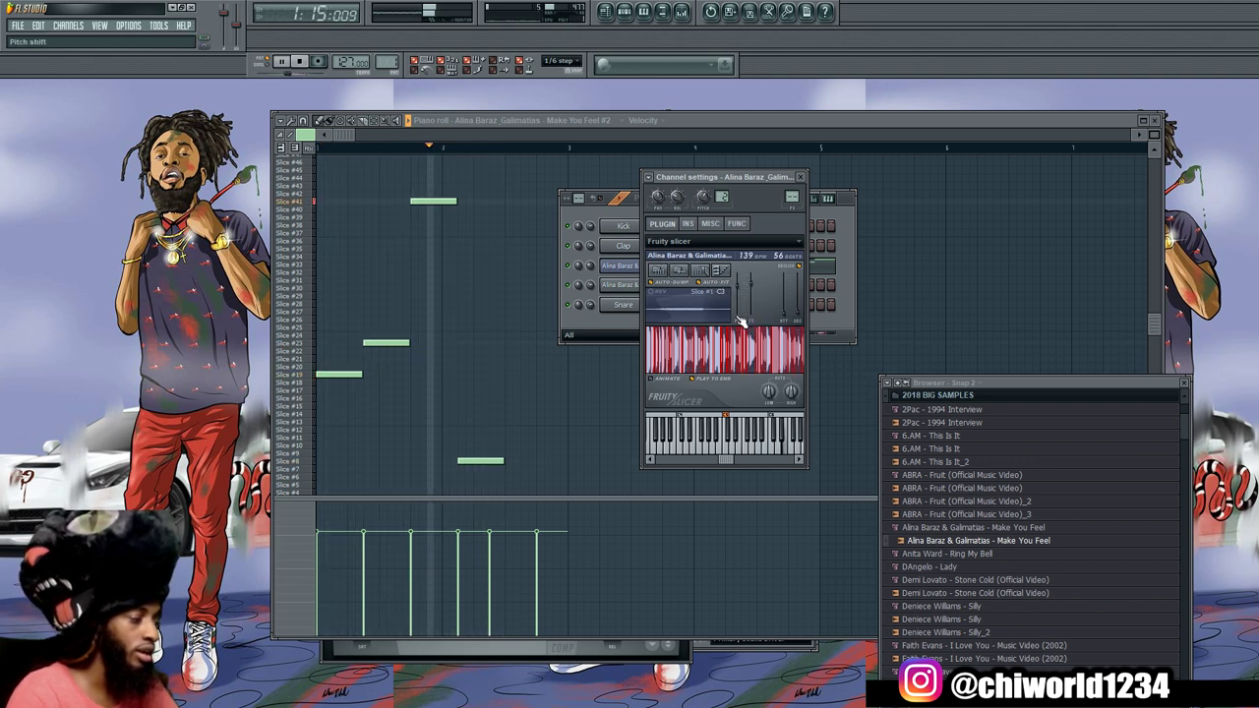
Open the unsliced sample channel's settings, collapse the 2018 BIG SAMPLES folder and move the browser window higher
{"action": "left_click", "coordinate": [622, 286]}
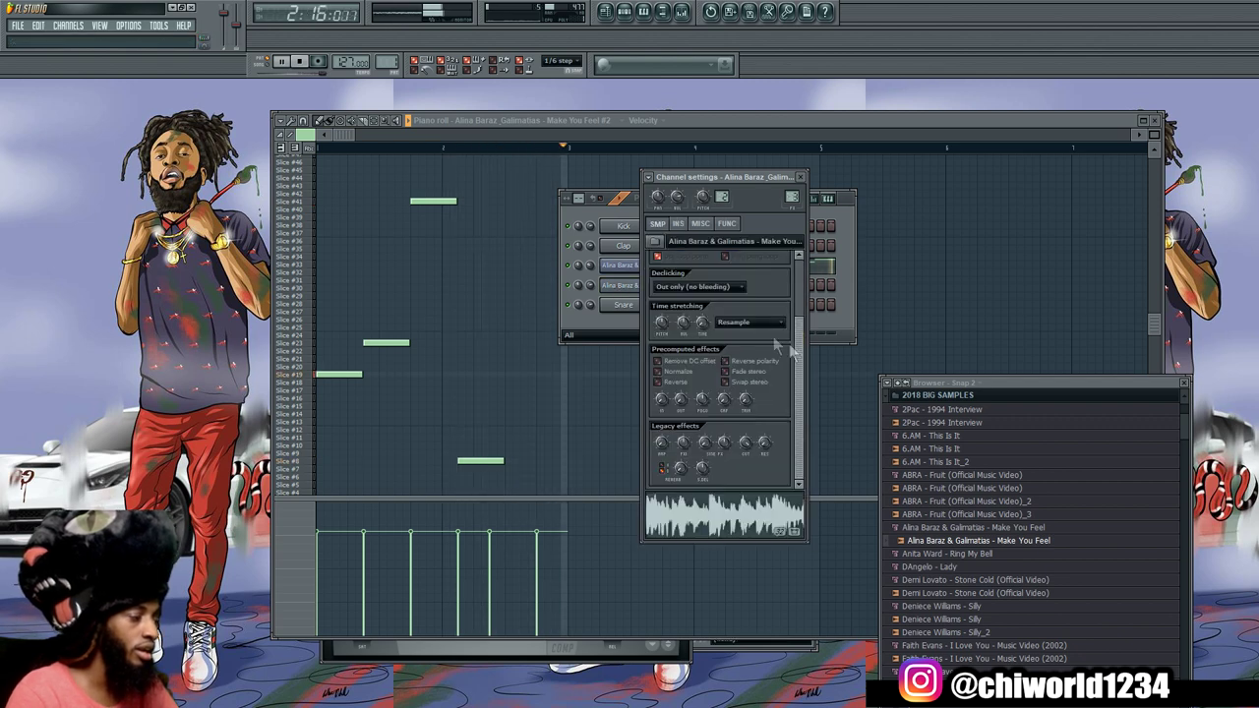
{"action": "left_click", "coordinate": [934, 394]}
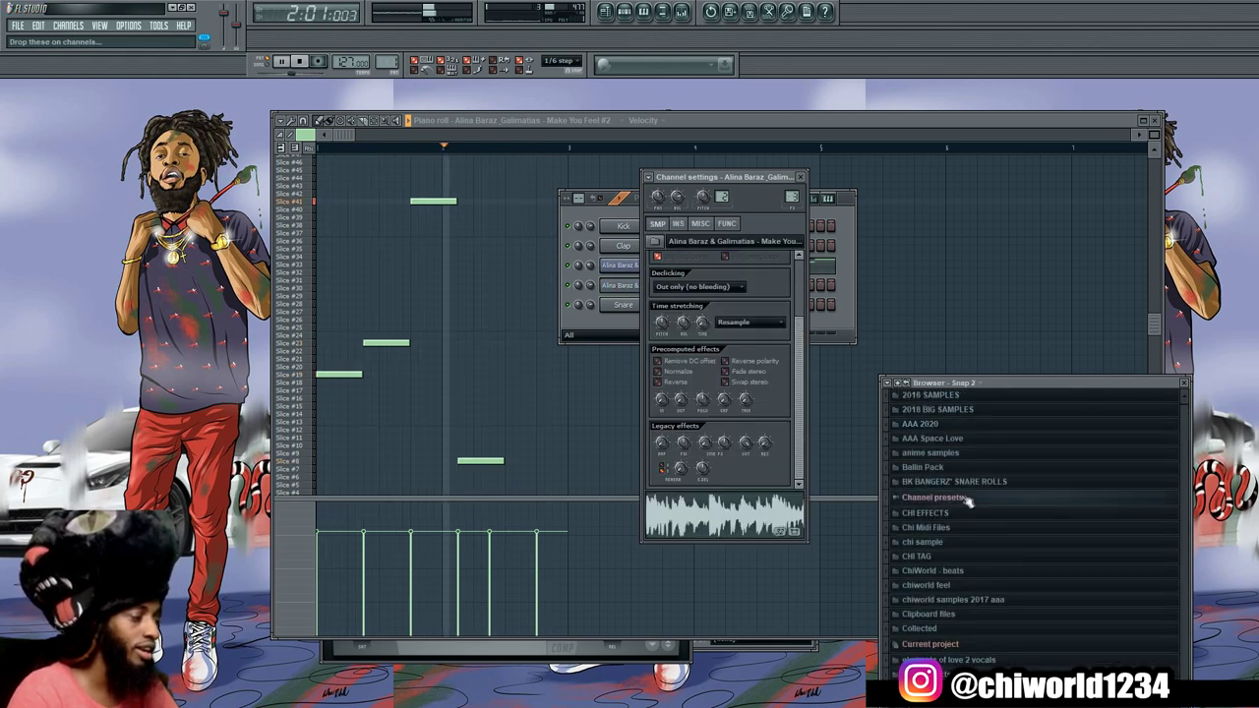
{"action": "scroll", "coordinate": [968, 531], "scroll_direction": "down", "scroll_amount": 3}
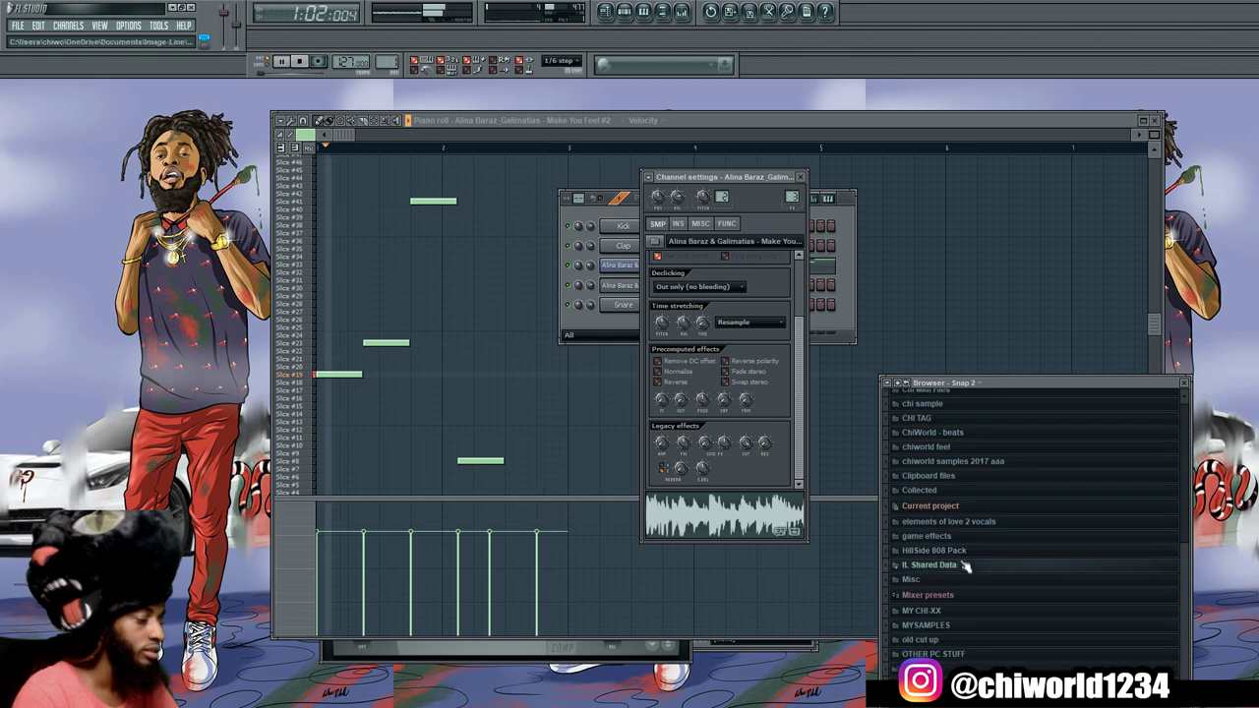
{"action": "left_click_drag", "start_coordinate": [1016, 382], "coordinate": [1072, 183]}
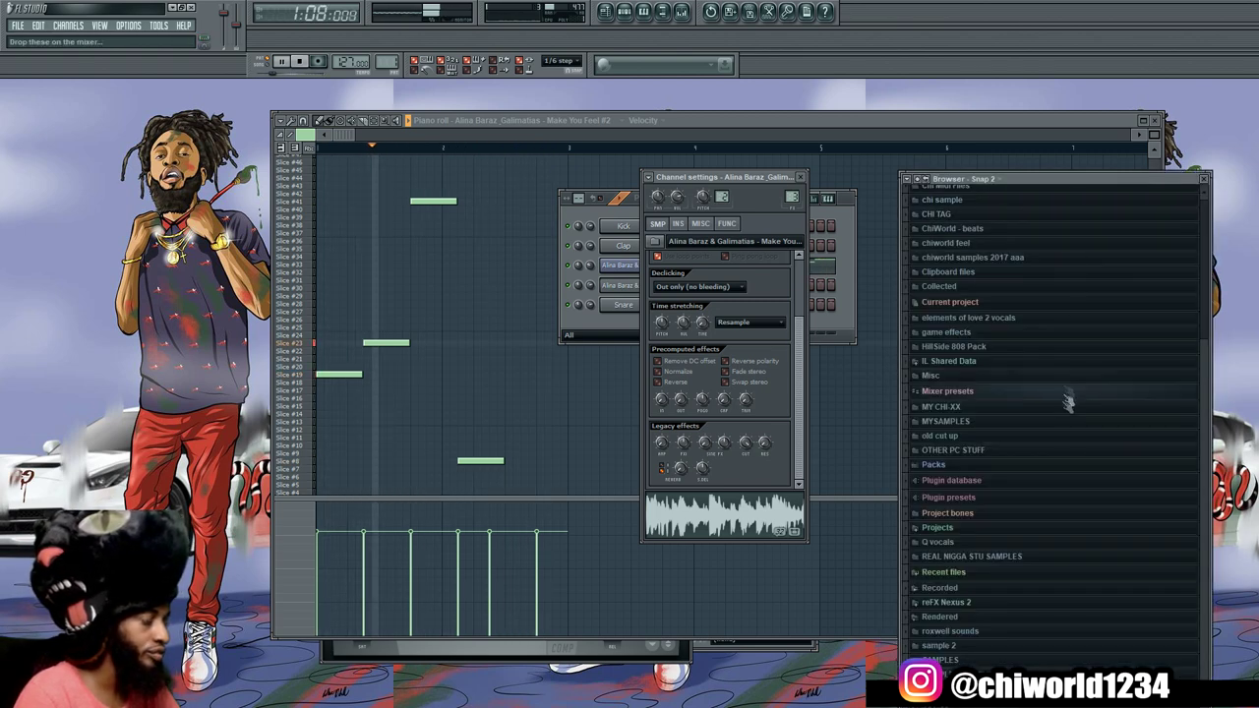
Browse roxwell sounds to the DuelGFX Sound Pack Part 4 intro effects, audition Bell drum, large room, and stop playback
{"action": "left_click", "coordinate": [959, 659]}
{"action": "left_click", "coordinate": [978, 436]}
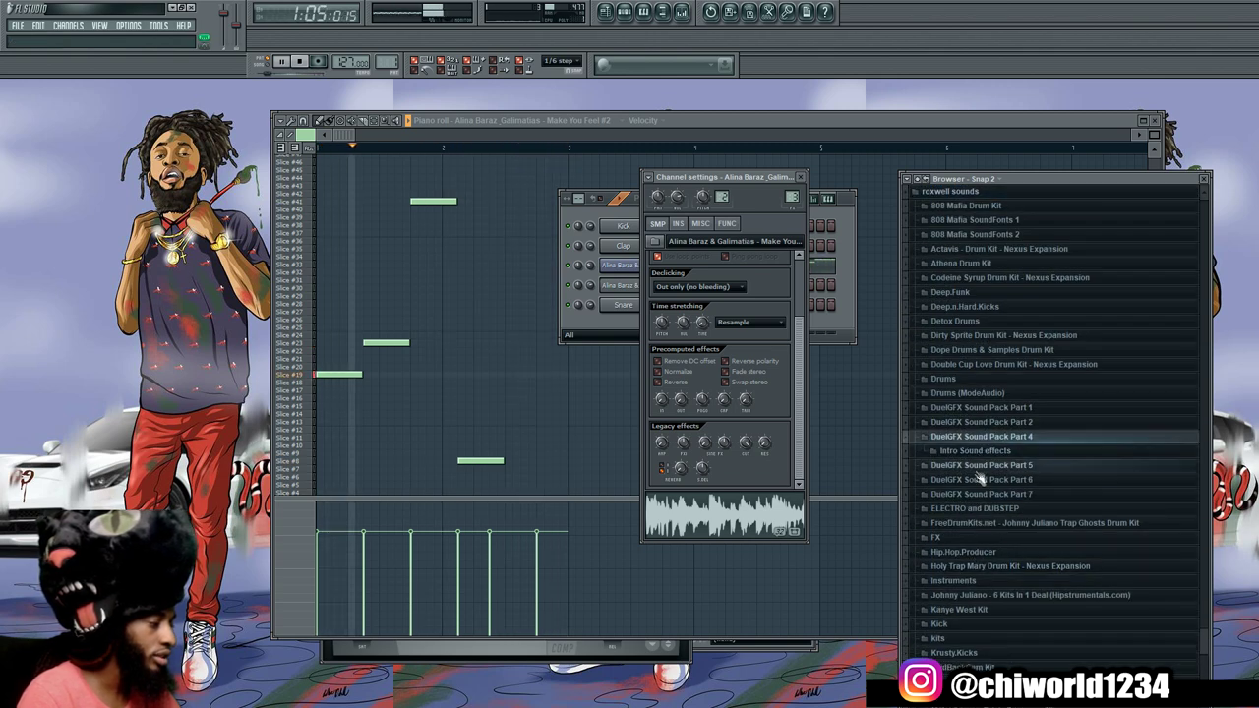
{"action": "left_click", "coordinate": [974, 451]}
{"action": "left_click", "coordinate": [984, 415]}
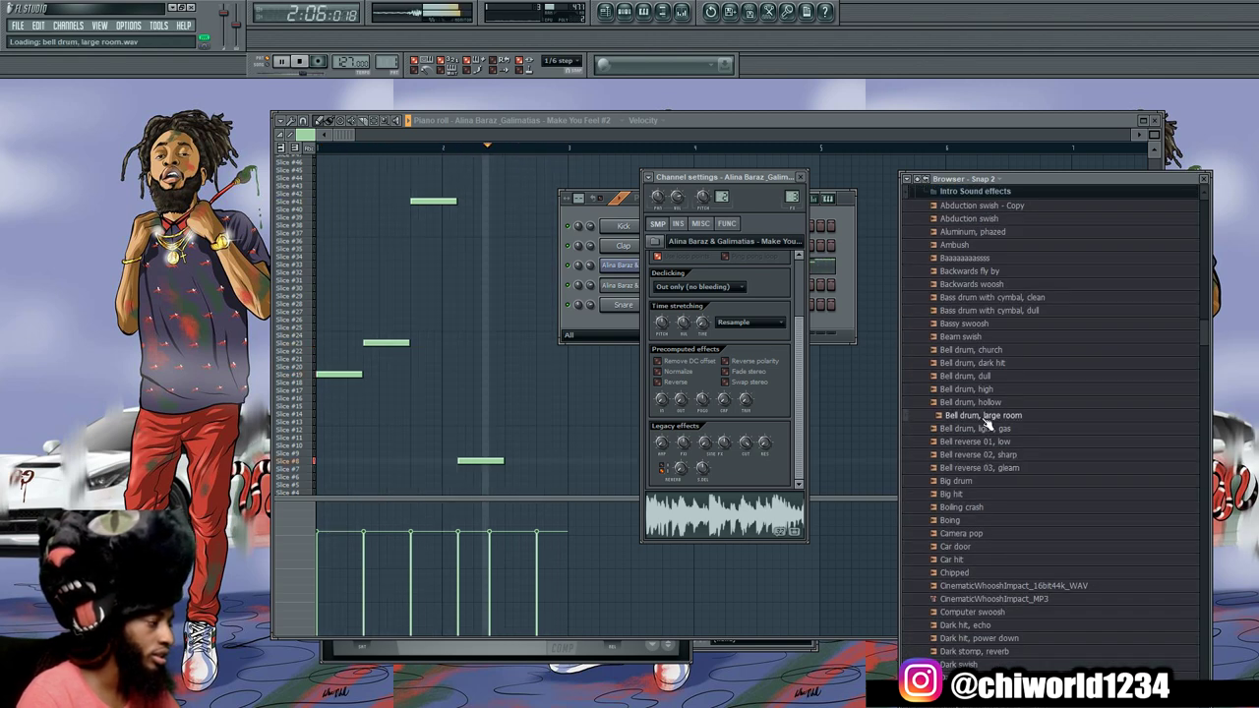
{"action": "scroll", "coordinate": [984, 420], "scroll_direction": "up", "scroll_amount": 6}
{"action": "key", "text": "space"}
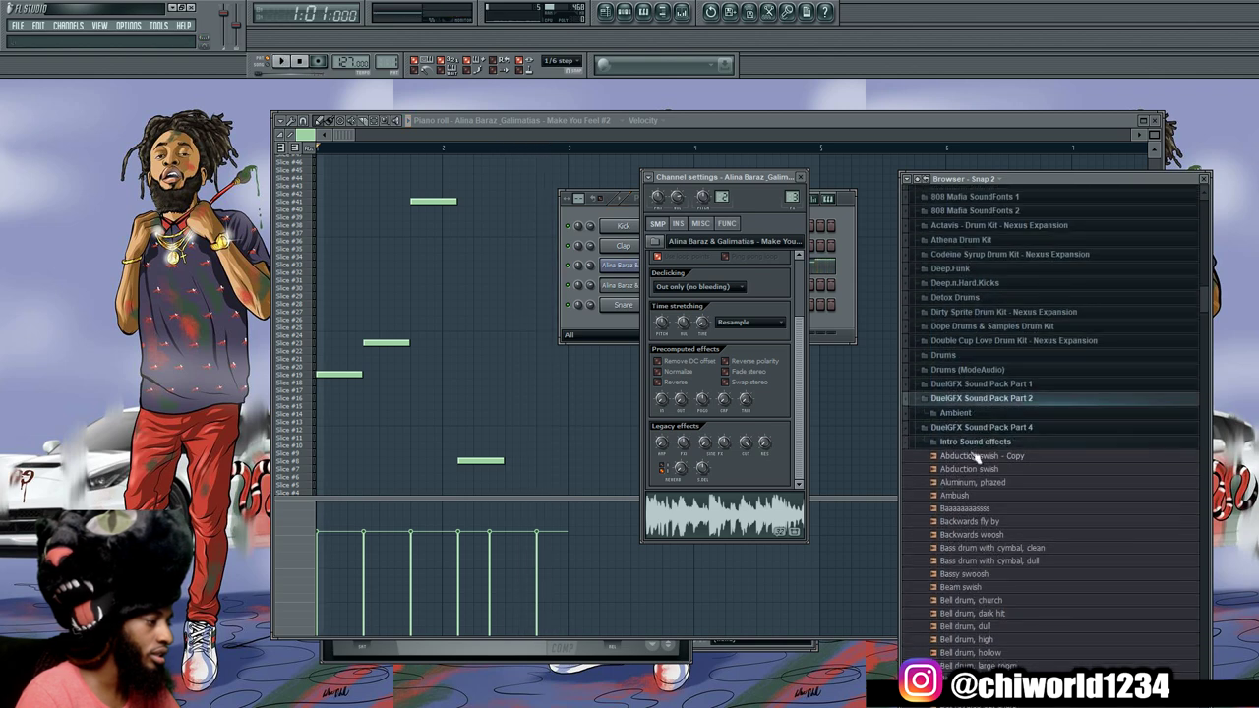
Load DOPE Kick 5 from the Dope Drums & Samples Drum Kit in place of the unsliced Make You Feel channel
{"action": "left_click", "coordinate": [978, 325]}
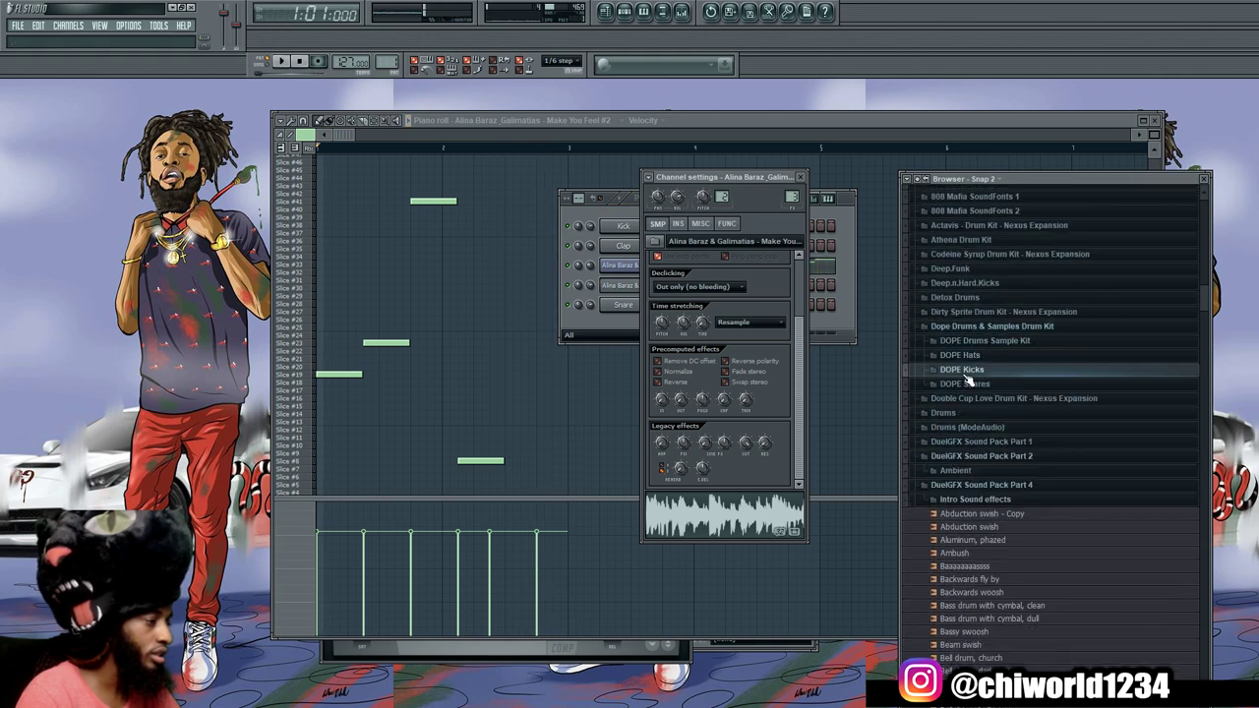
{"action": "left_click", "coordinate": [962, 369]}
{"action": "left_click", "coordinate": [987, 479]}
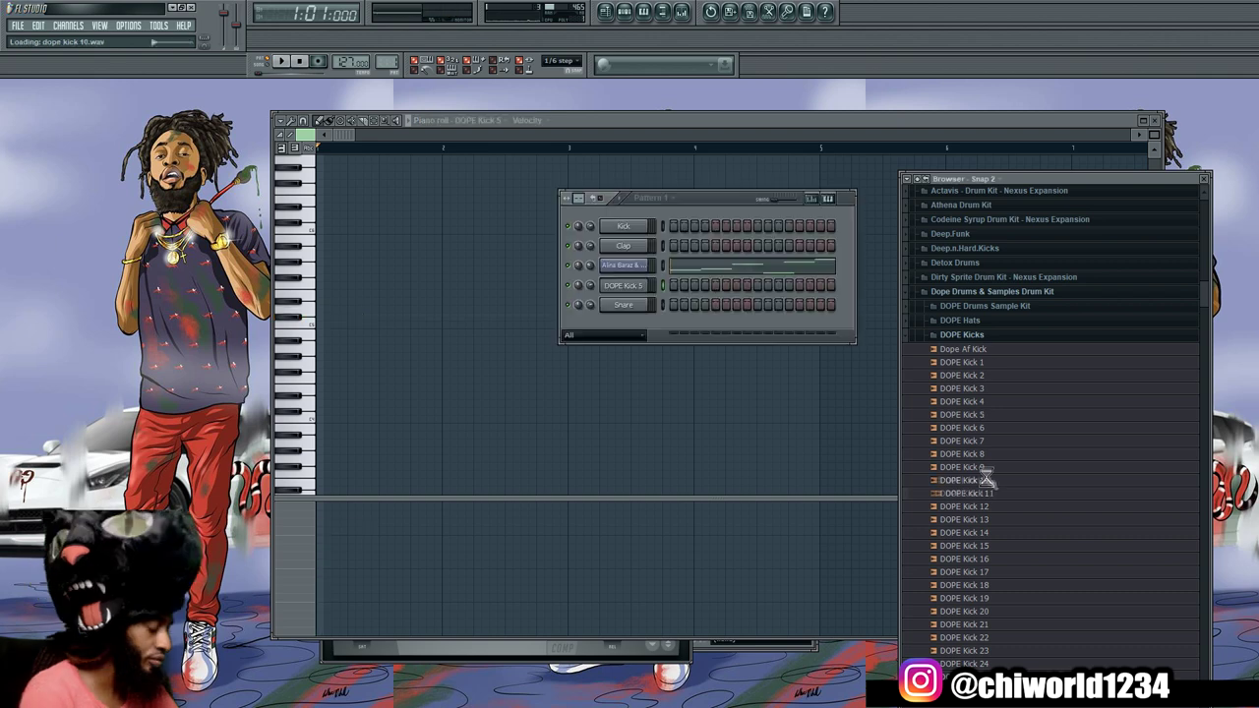
Audition more DOPE kicks, and load Dope Snare 16 onto the Clap channel with notes on beat three of both bars
{"action": "scroll", "coordinate": [988, 502], "scroll_direction": "down", "scroll_amount": 10}
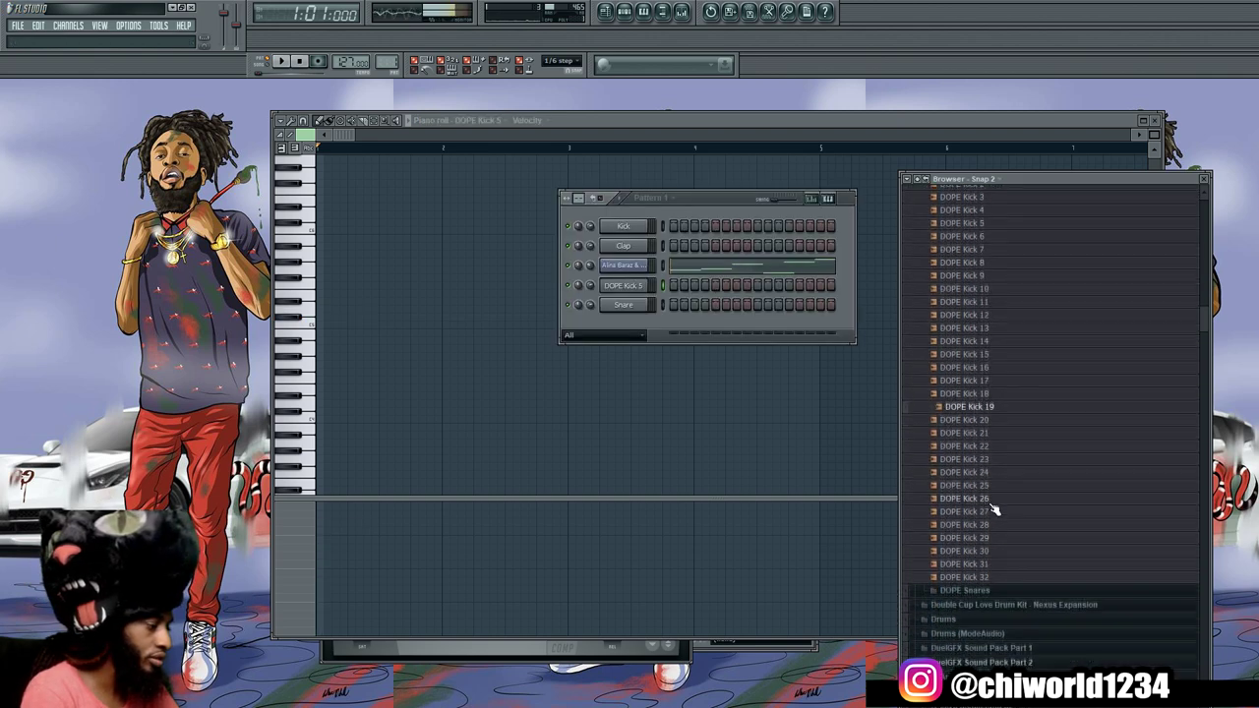
{"action": "left_click", "coordinate": [992, 399]}
{"action": "scroll", "coordinate": [984, 551], "scroll_direction": "up", "scroll_amount": 1}
{"action": "left_click", "coordinate": [970, 599]}
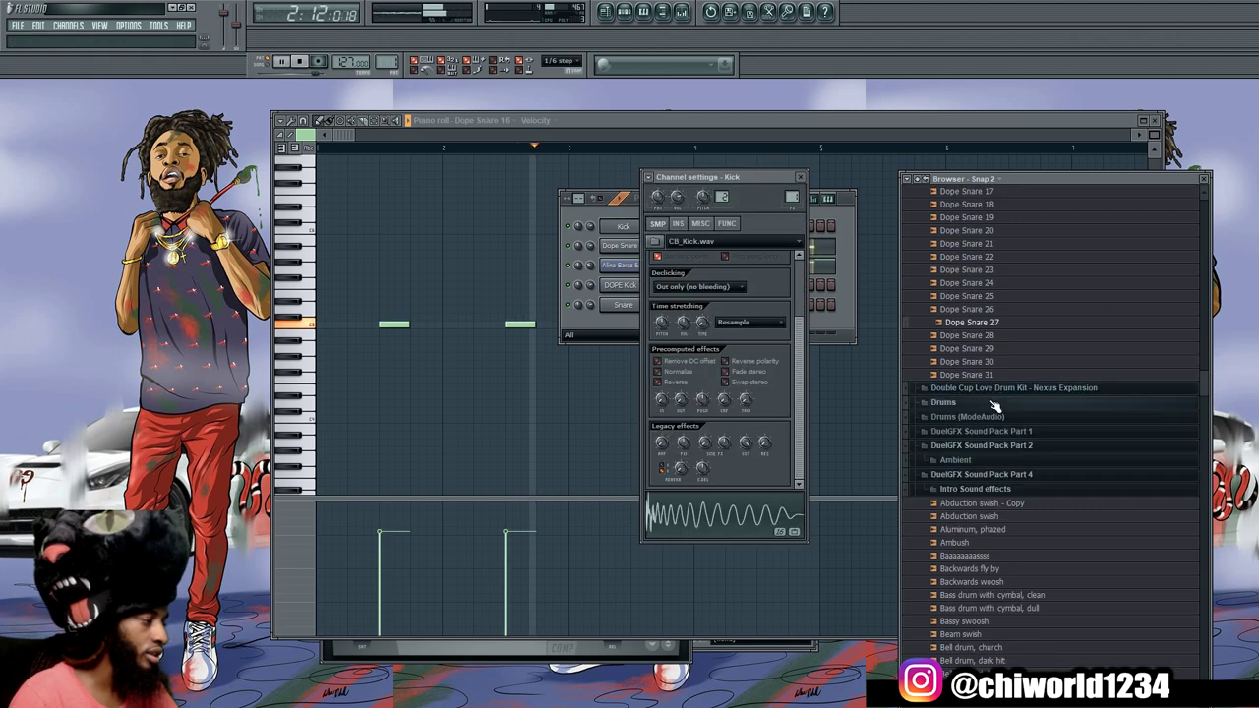
Audition closed hats in the Hats subfolder of Drums and load Ekit 2 Hat onto the Kick channel
{"action": "left_click", "coordinate": [983, 403]}
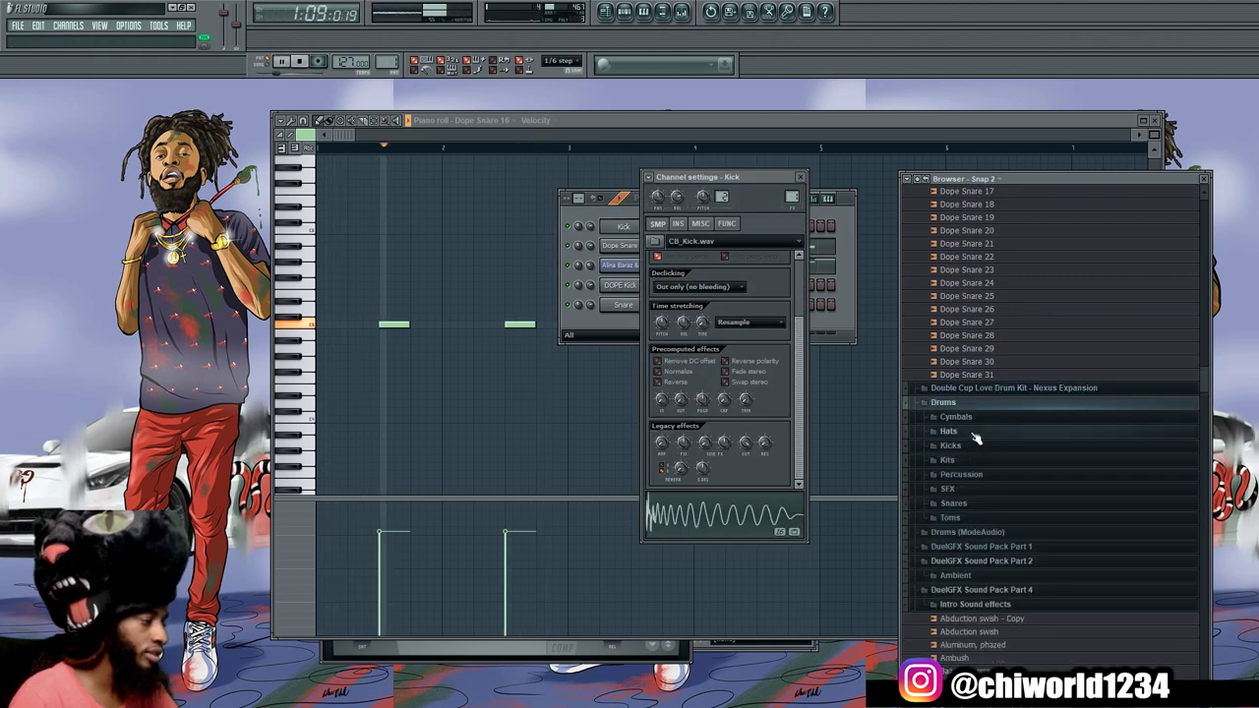
{"action": "left_click", "coordinate": [948, 431]}
{"action": "left_click", "coordinate": [976, 437]}
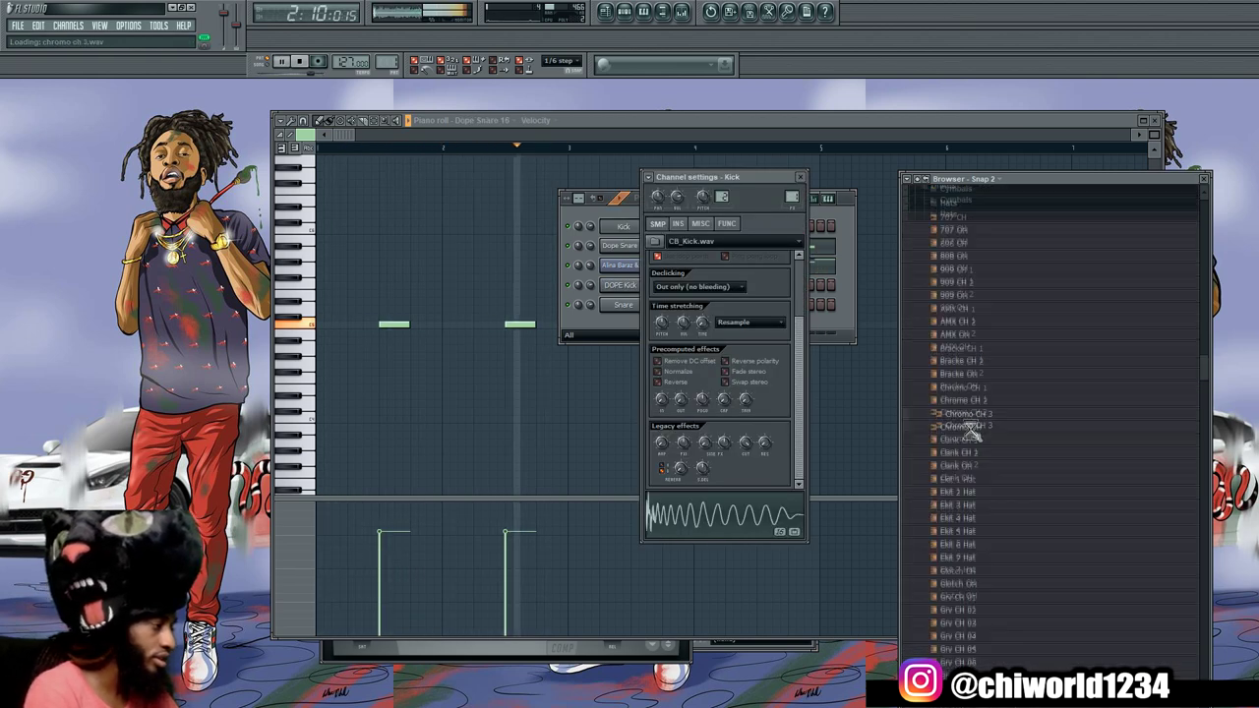
{"action": "scroll", "coordinate": [975, 441], "scroll_direction": "down", "scroll_amount": 3}
{"action": "left_click", "coordinate": [977, 449]}
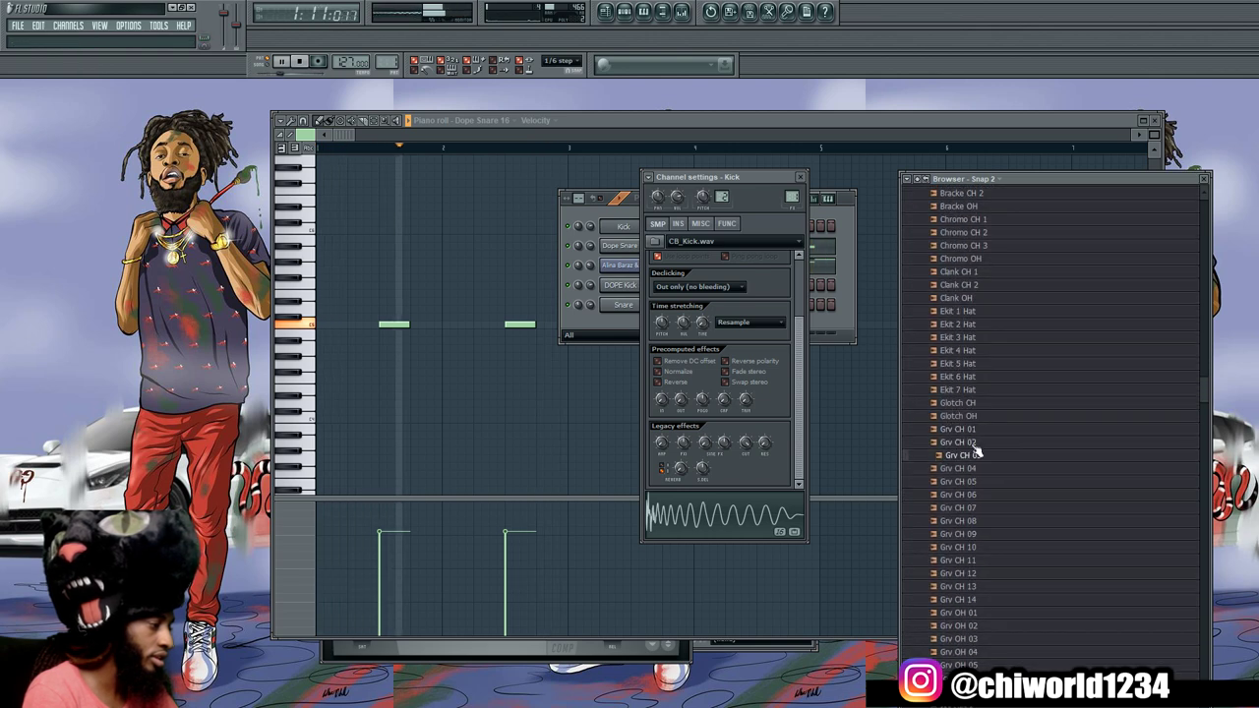
{"action": "left_click", "coordinate": [972, 351]}
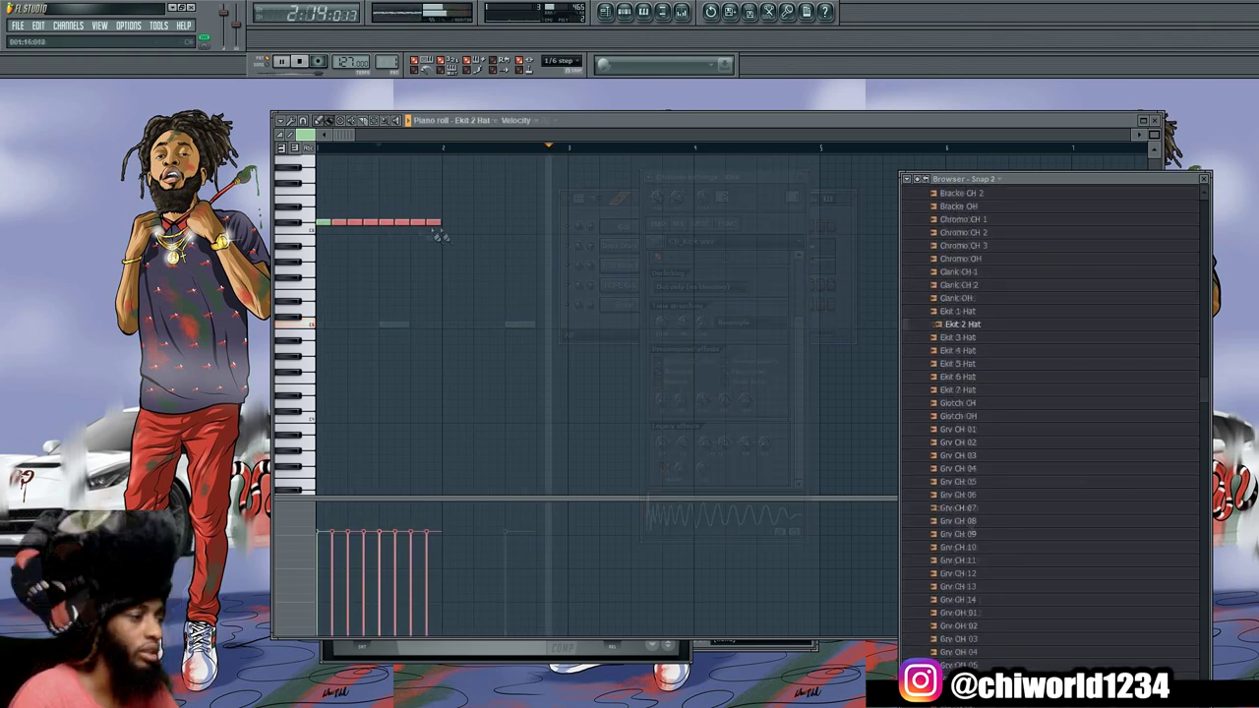
Fill two bars of the hat's piano roll with eight evenly spaced notes per bar, plus one extra hit at the end
{"action": "mouse_move", "coordinate": [435, 236]}
{"action": "left_mouse_down"}
{"action": "mouse_move", "coordinate": [652, 253]}
{"action": "mouse_move", "coordinate": [686, 232]}
{"action": "left_mouse_up"}
{"action": "right_click", "coordinate": [687, 224]}
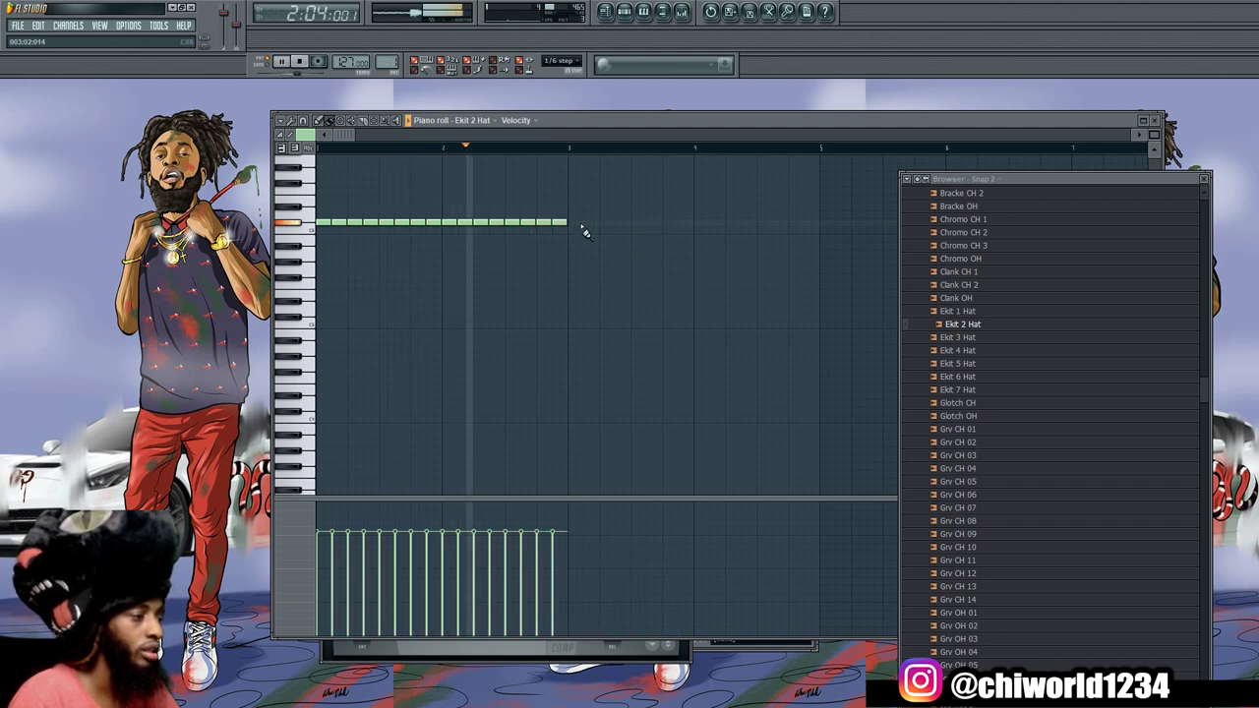
{"action": "left_click_drag", "start_coordinate": [561, 223], "coordinate": [570, 224]}
{"action": "right_click", "coordinate": [570, 224]}
Load JJ_Deep808 from the JJ - Instant Ramen Kit folder onto a channel of the pattern
{"action": "left_click", "coordinate": [625, 16]}
{"action": "left_click", "coordinate": [625, 17]}
{"action": "left_click", "coordinate": [626, 16]}
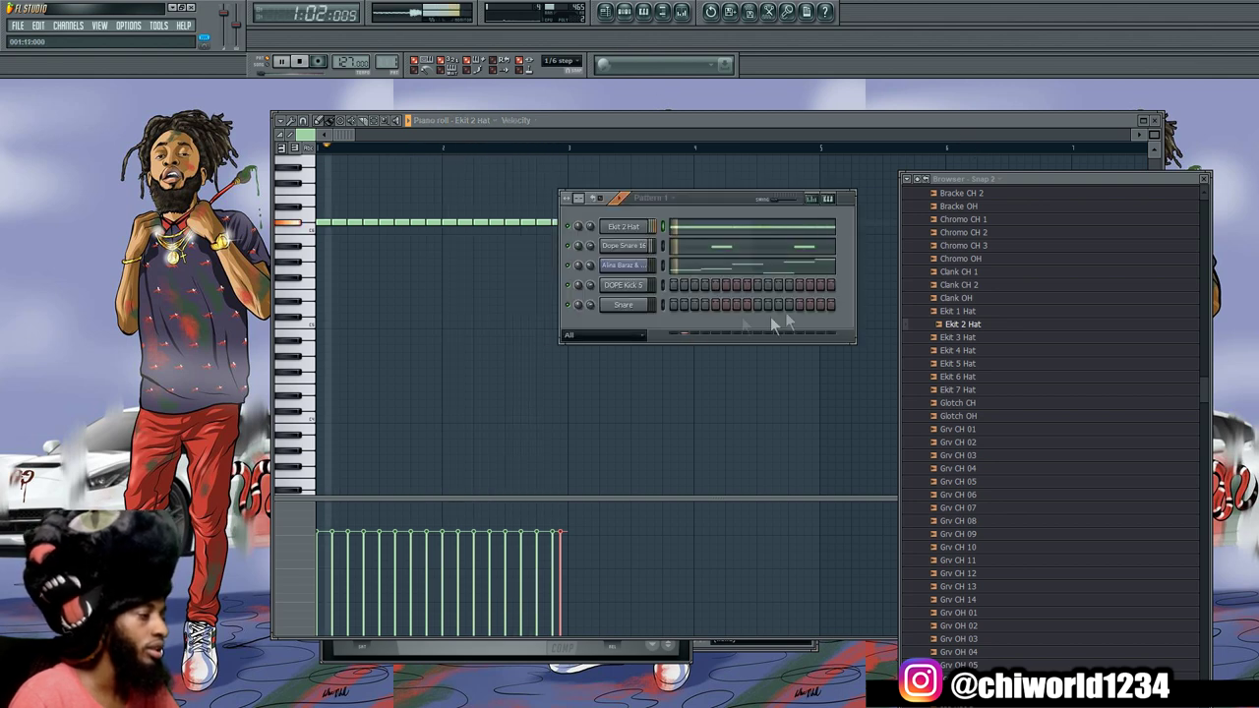
{"action": "left_click", "coordinate": [609, 285]}
{"action": "scroll", "coordinate": [1020, 422], "scroll_direction": "down", "scroll_amount": 10}
{"action": "scroll", "coordinate": [1021, 394], "scroll_direction": "up", "scroll_amount": 3}
{"action": "left_click_drag", "start_coordinate": [977, 270], "coordinate": [626, 228]}
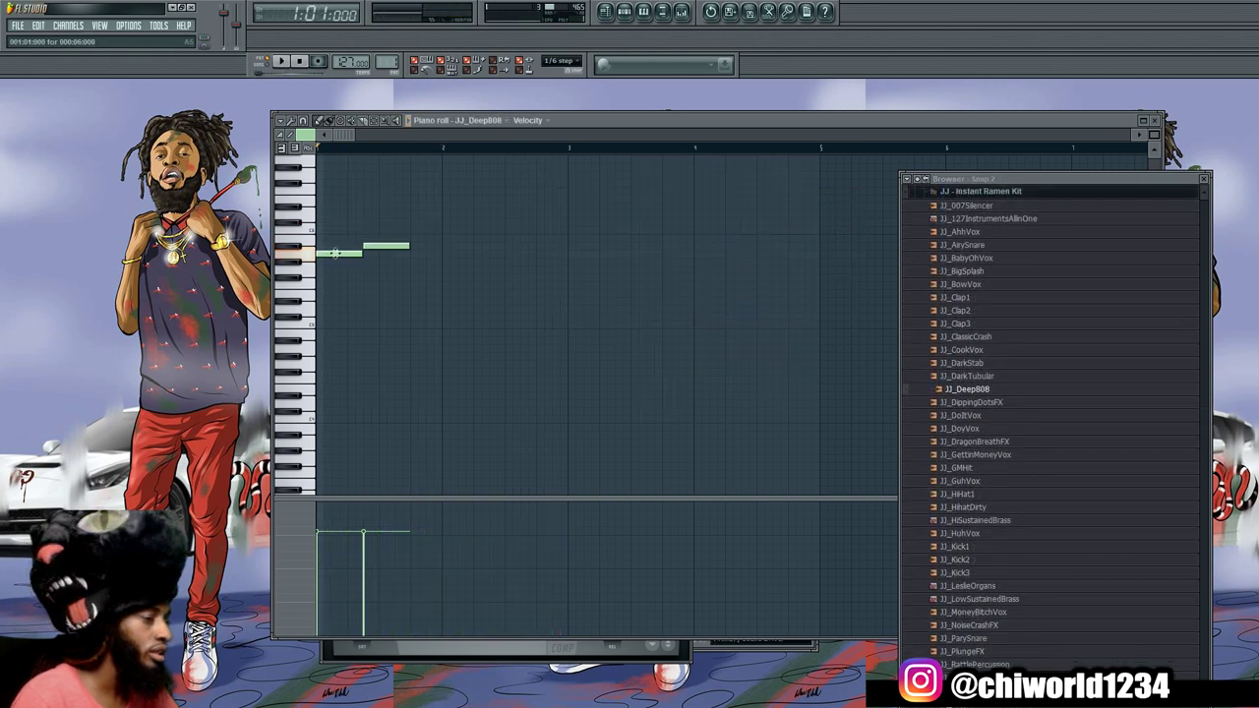
Align the first two 808 notes on A#5 and continue the descending line through bar two with six-step F5, D5 and A#4 notes
{"action": "key", "text": "space"}
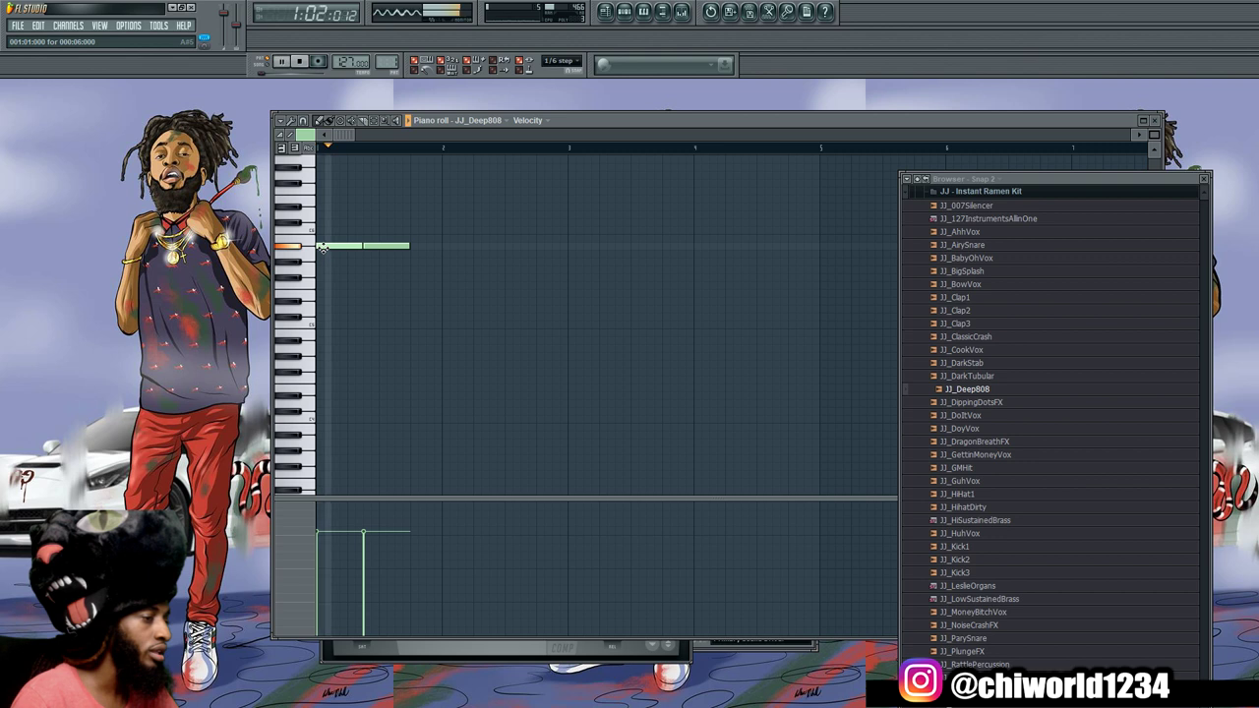
{"action": "left_click", "coordinate": [413, 285]}
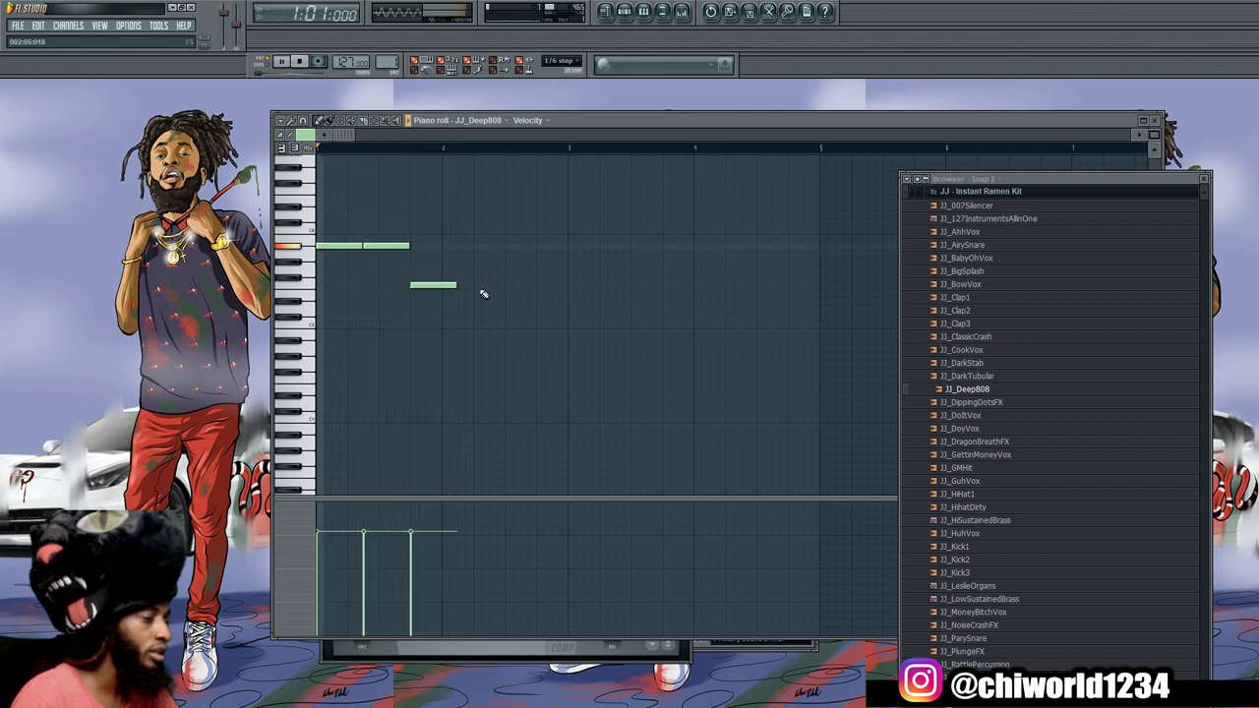
{"action": "left_click", "coordinate": [482, 285]}
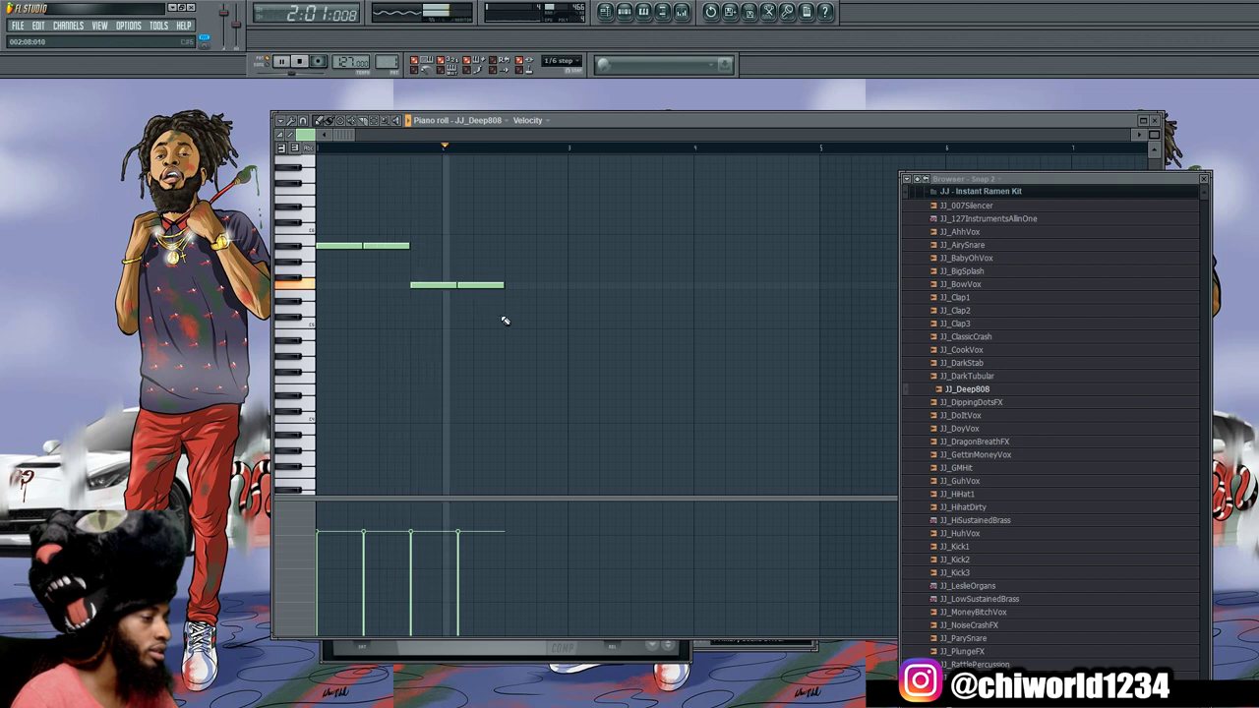
{"action": "left_click_drag", "start_coordinate": [482, 285], "coordinate": [491, 309]}
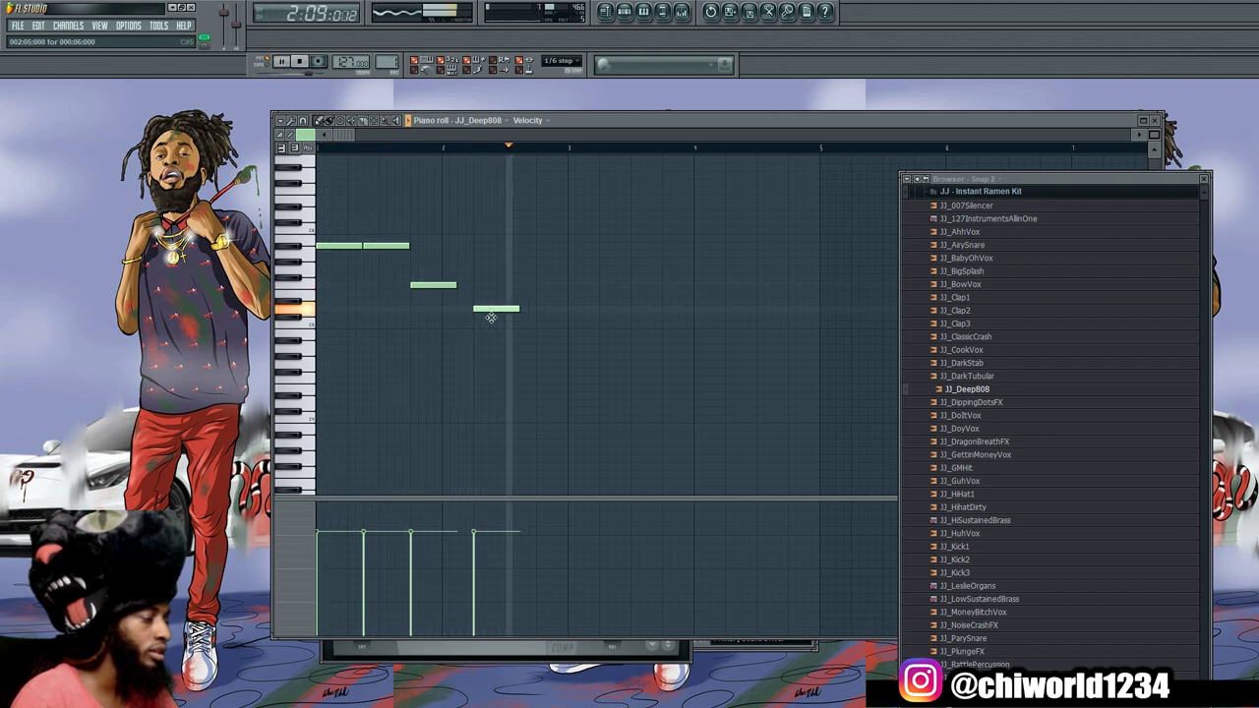
{"action": "key", "text": "space"}
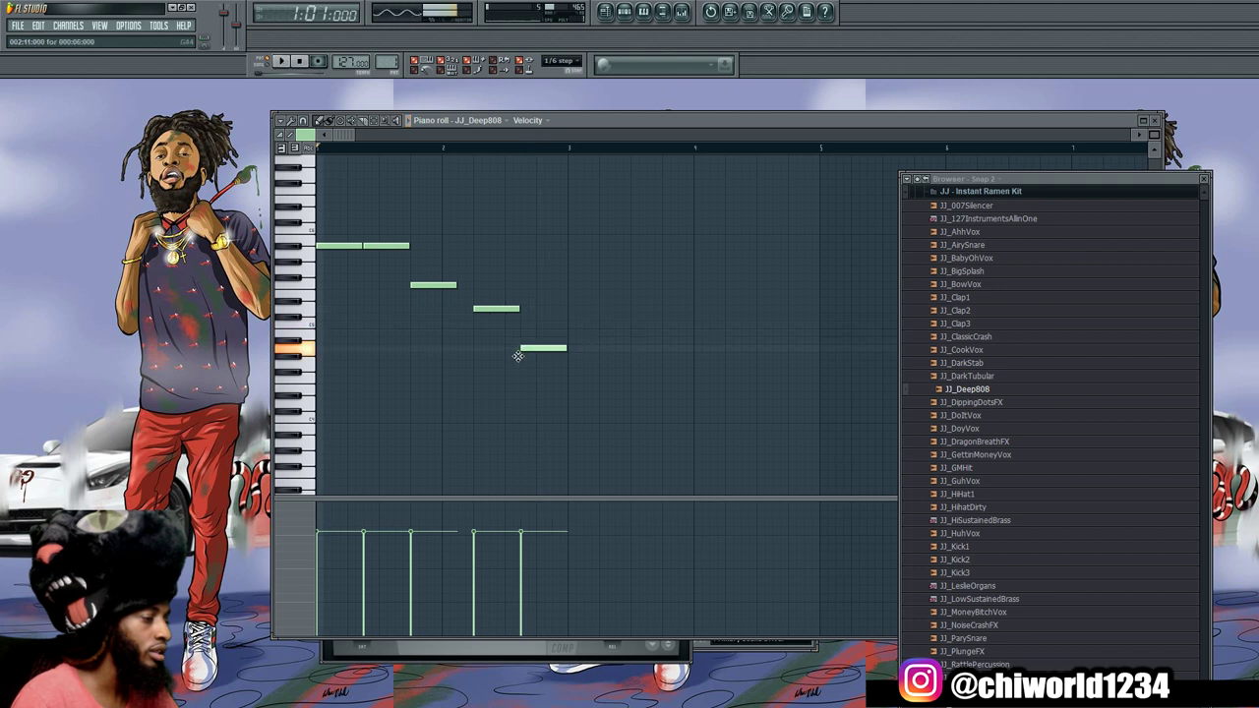
{"action": "key", "text": "space"}
{"action": "left_click", "coordinate": [568, 246]}
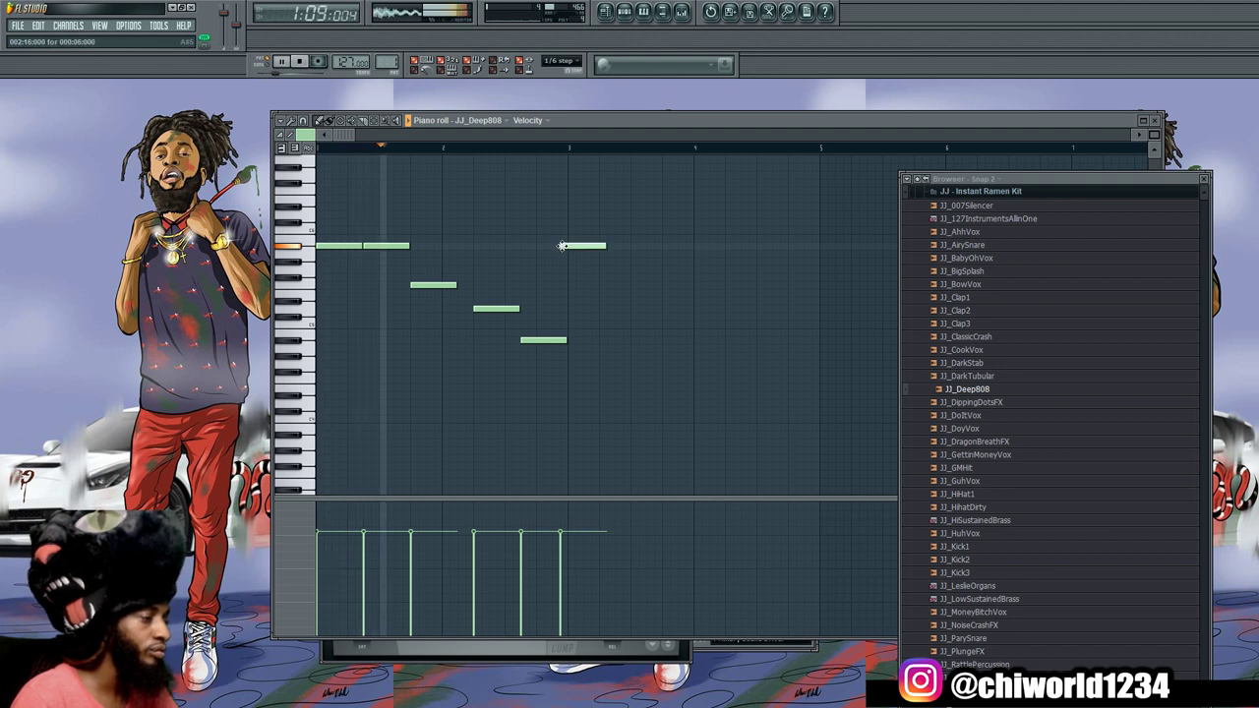
{"action": "left_click", "coordinate": [615, 247]}
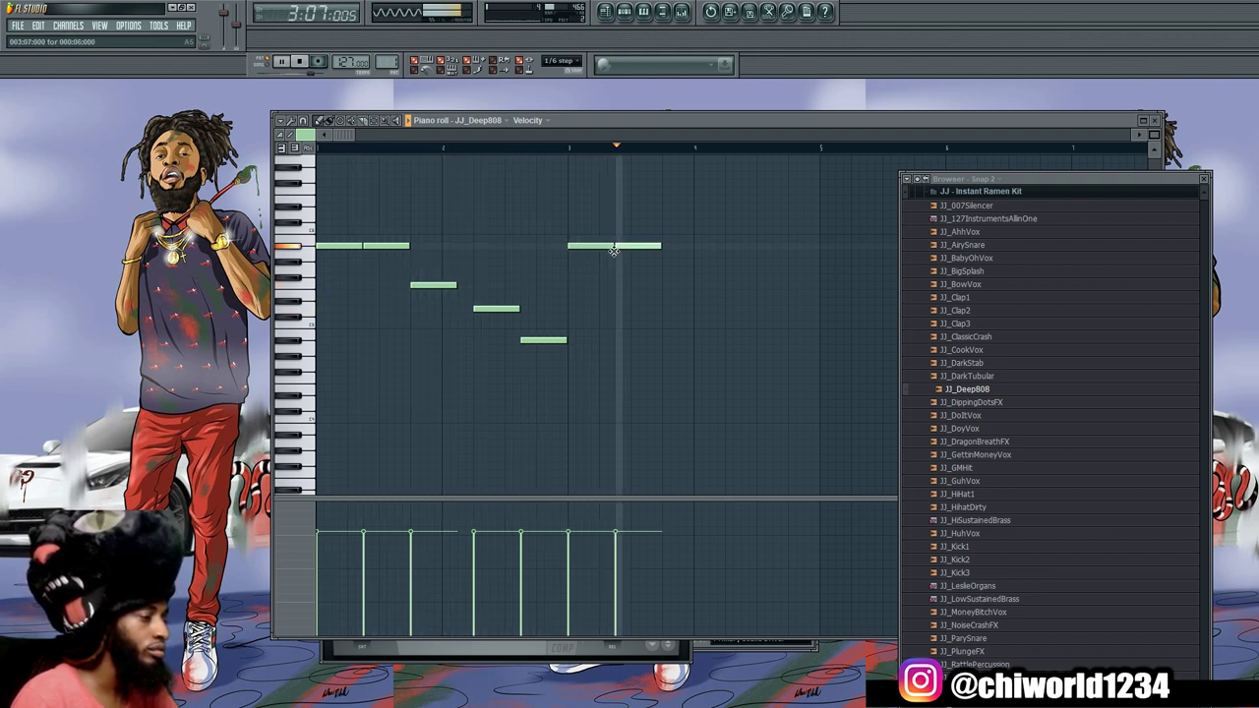
{"action": "right_click", "coordinate": [616, 246]}
{"action": "right_click", "coordinate": [608, 247]}
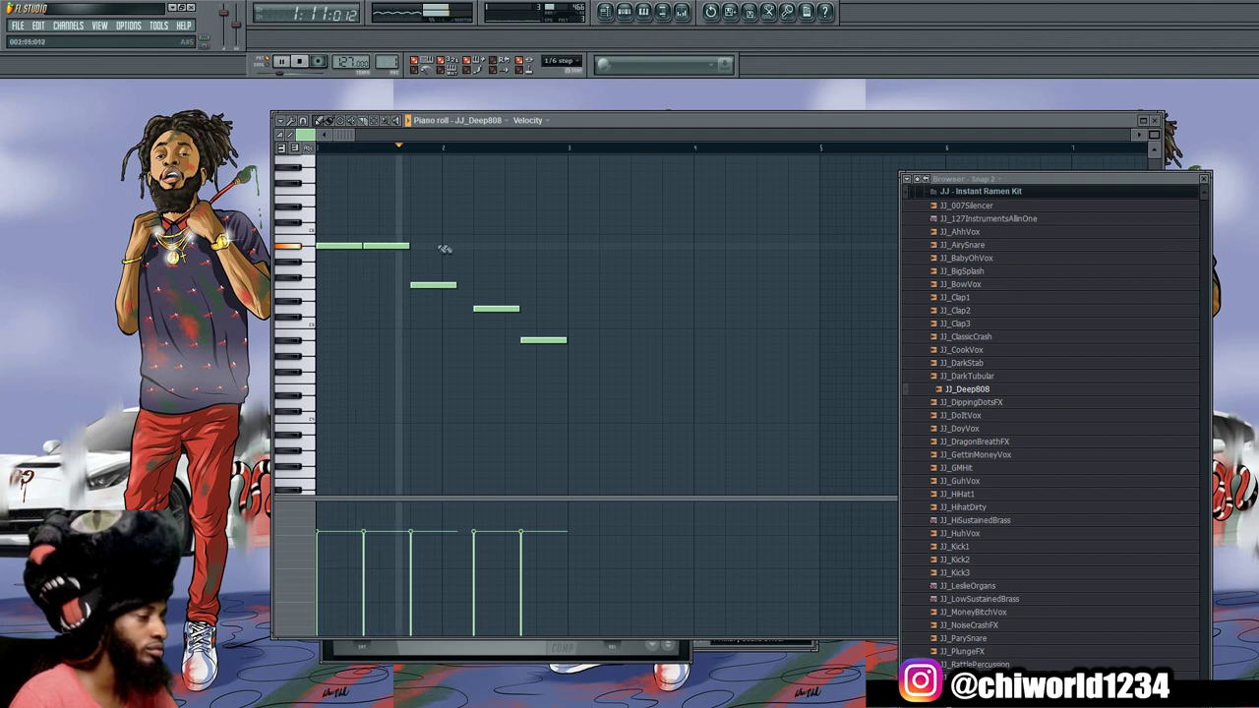
Replace the second 808 note with two short hits at the same pitch on steps 7 and 11 of bar one
{"action": "mouse_move", "coordinate": [407, 246]}
{"action": "left_mouse_down"}
{"action": "mouse_move", "coordinate": [366, 246]}
{"action": "mouse_move", "coordinate": [403, 258]}
{"action": "left_mouse_up"}
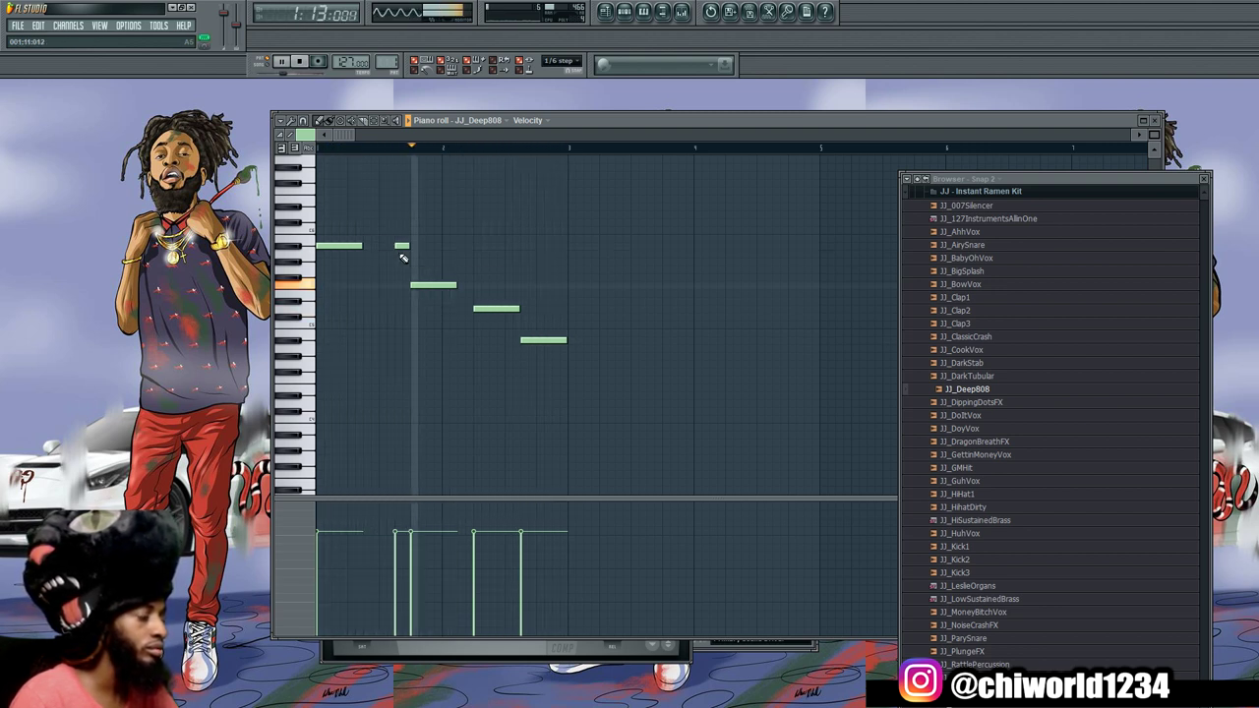
{"action": "left_click", "coordinate": [364, 246]}
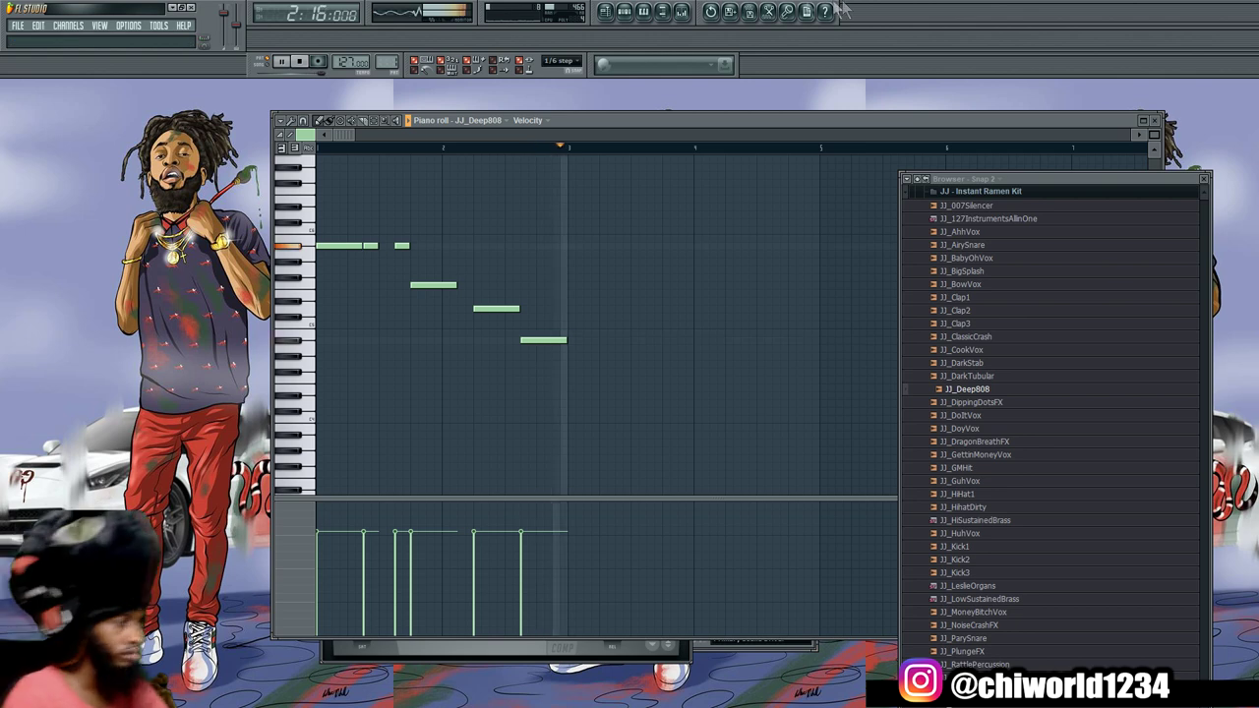
Load JJ_ShortSnare from the JJ - Instant Ramen Kit onto a new channel, leaving only it and Dope Snare 16 unmuted
{"action": "left_click", "coordinate": [731, 11]}
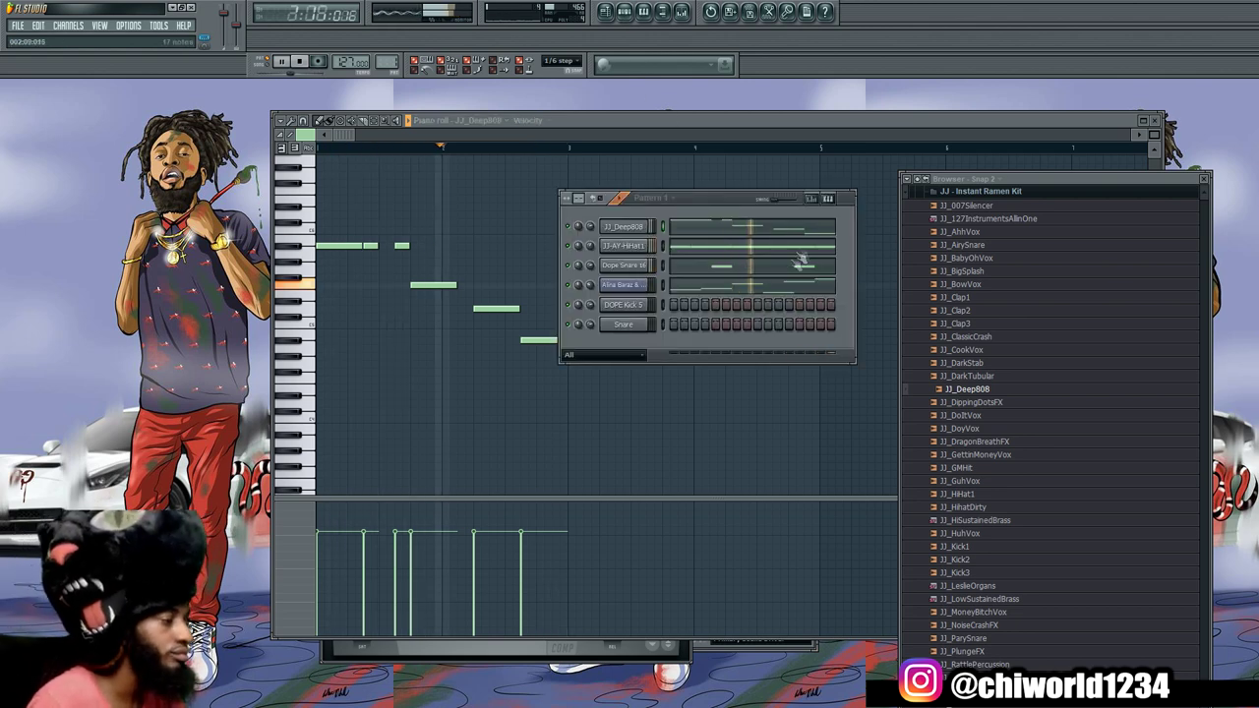
{"action": "left_click", "coordinate": [625, 306]}
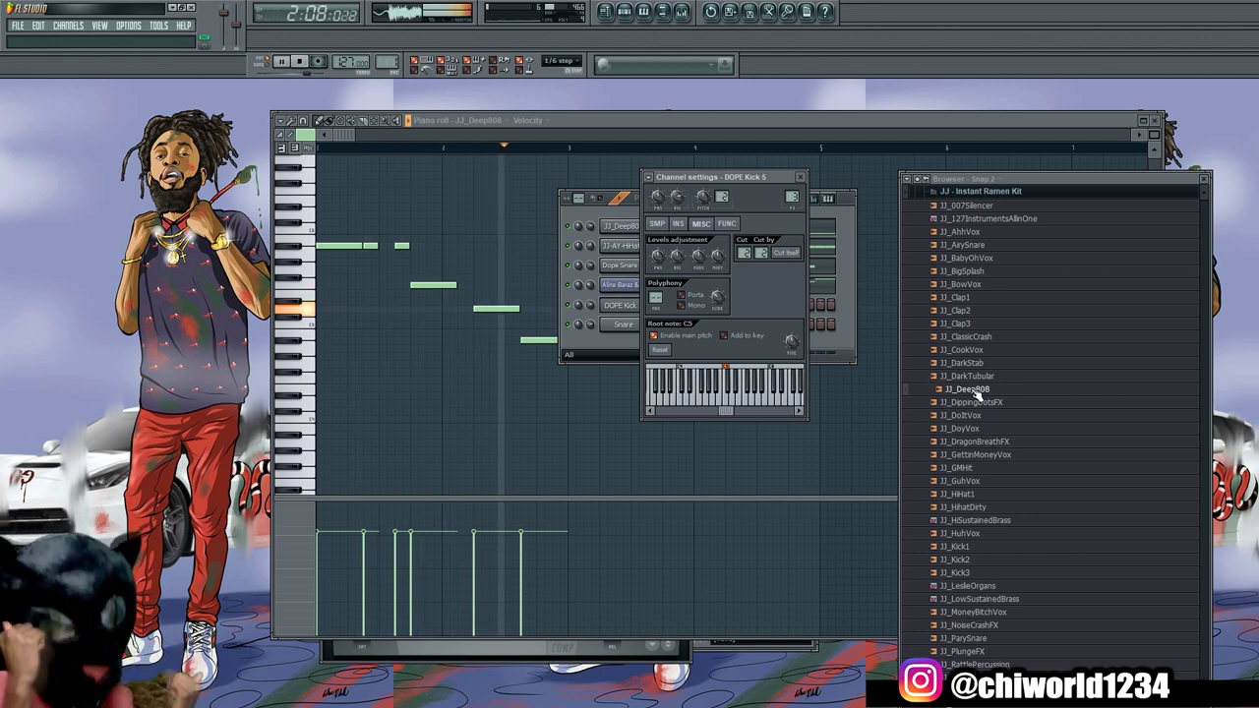
{"action": "left_click_drag", "start_coordinate": [971, 297], "coordinate": [646, 340]}
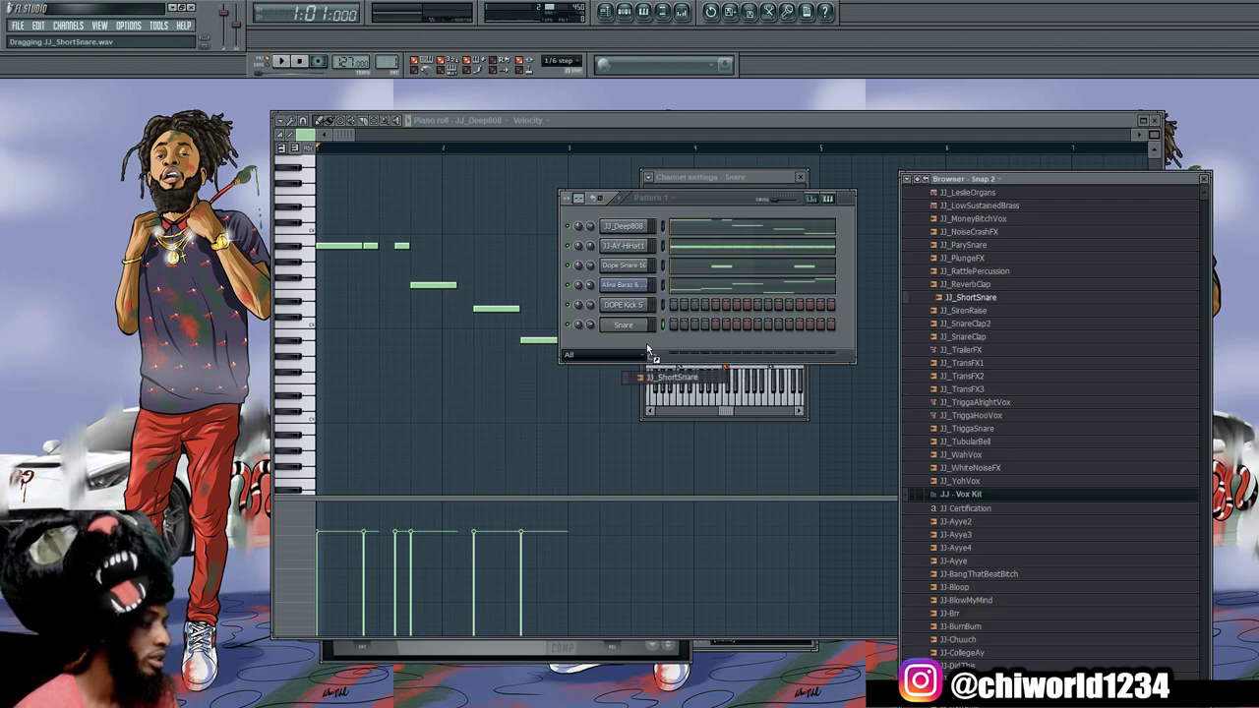
{"action": "left_click", "coordinate": [571, 274]}
{"action": "right_click", "coordinate": [568, 267]}
{"action": "left_click", "coordinate": [581, 279]}
{"action": "left_click", "coordinate": [568, 344]}
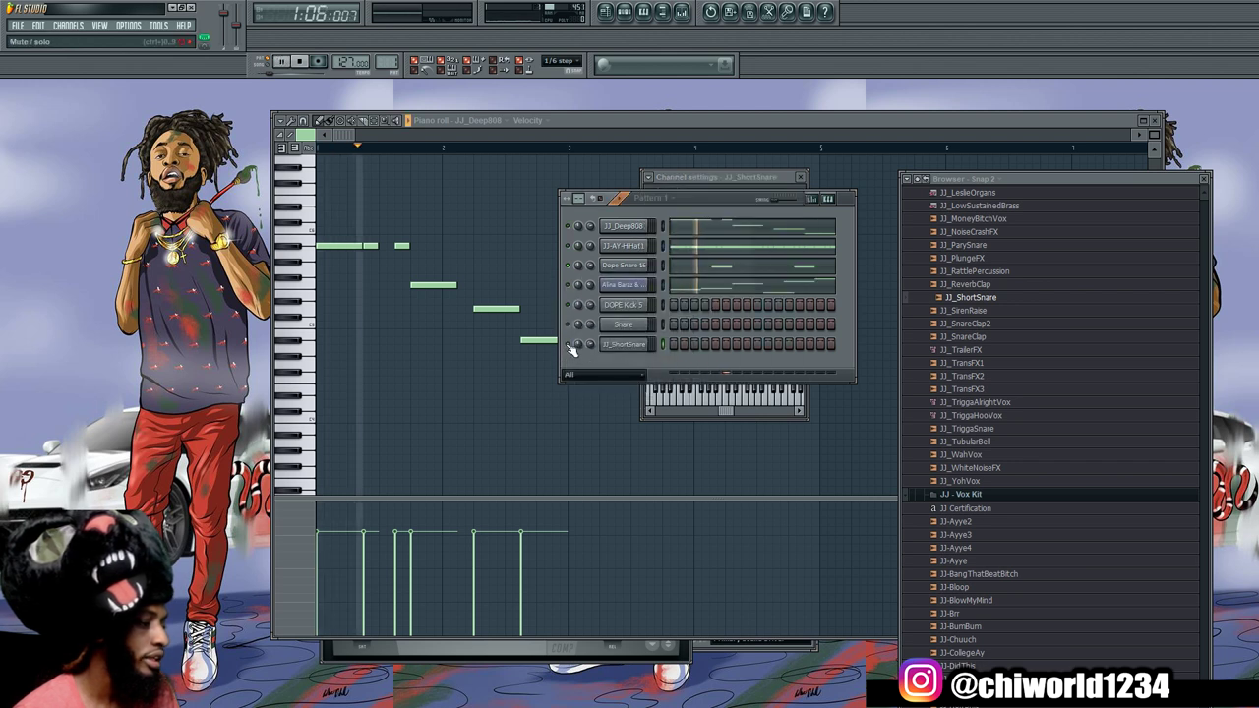
Make the JJ_ShortSnare channel cut itself when retriggered
{"action": "left_click", "coordinate": [612, 346]}
{"action": "left_click", "coordinate": [612, 346]}
{"action": "left_click", "coordinate": [783, 253]}
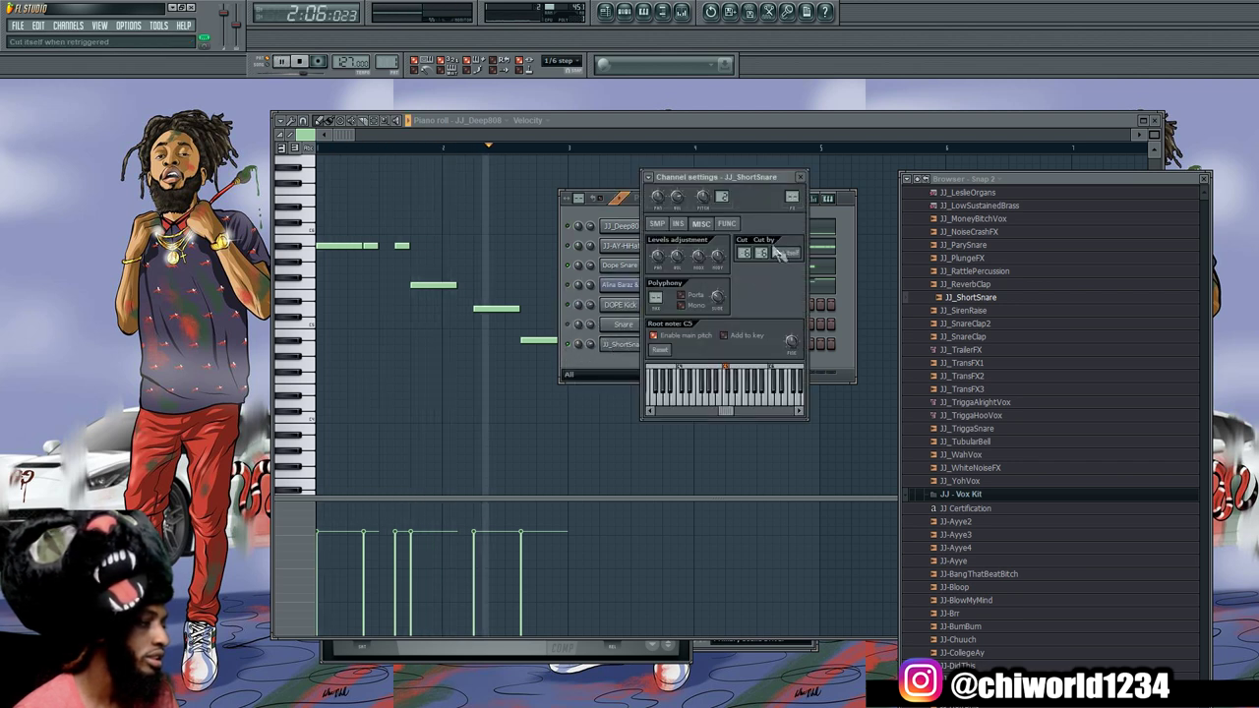
Add six short C5 notes over two bars of JJ_ShortSnare's piano roll, with the last three clustered at the end of bar two
{"action": "left_click", "coordinate": [643, 13]}
{"action": "left_click", "coordinate": [643, 13]}
{"action": "left_click", "coordinate": [643, 13]}
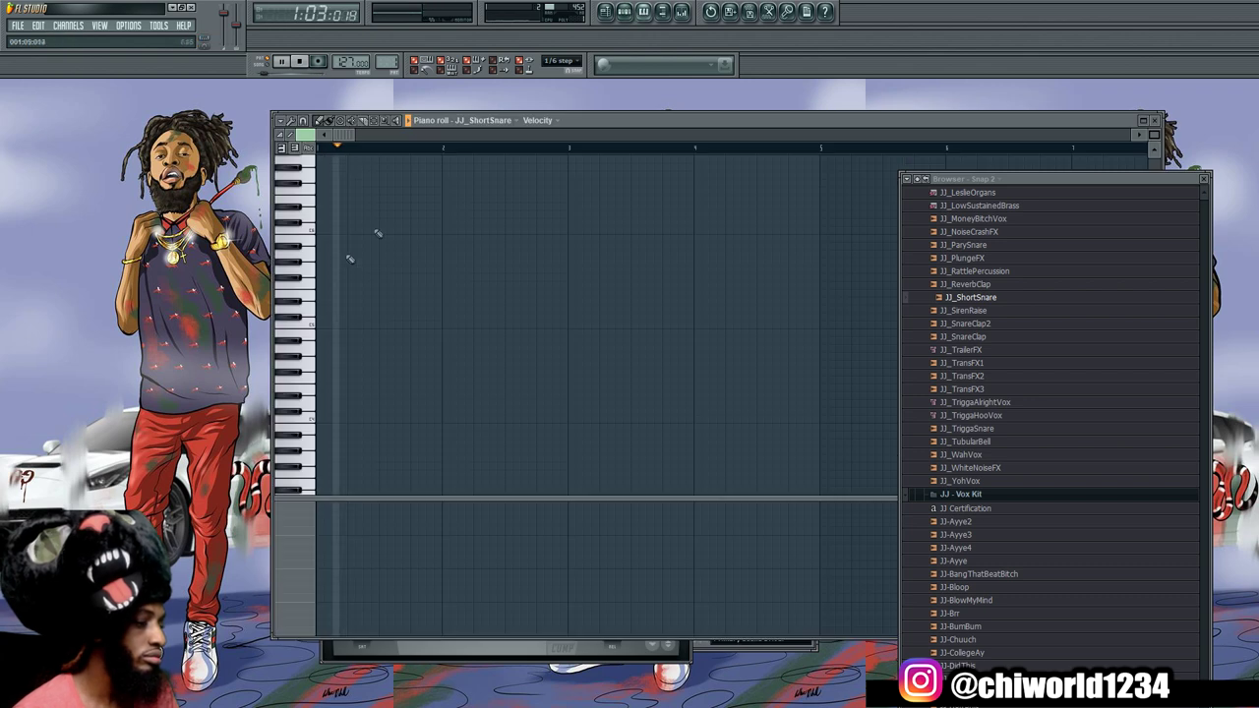
{"action": "left_click", "coordinate": [362, 325]}
{"action": "left_click", "coordinate": [428, 325]}
{"action": "left_click", "coordinate": [456, 325]}
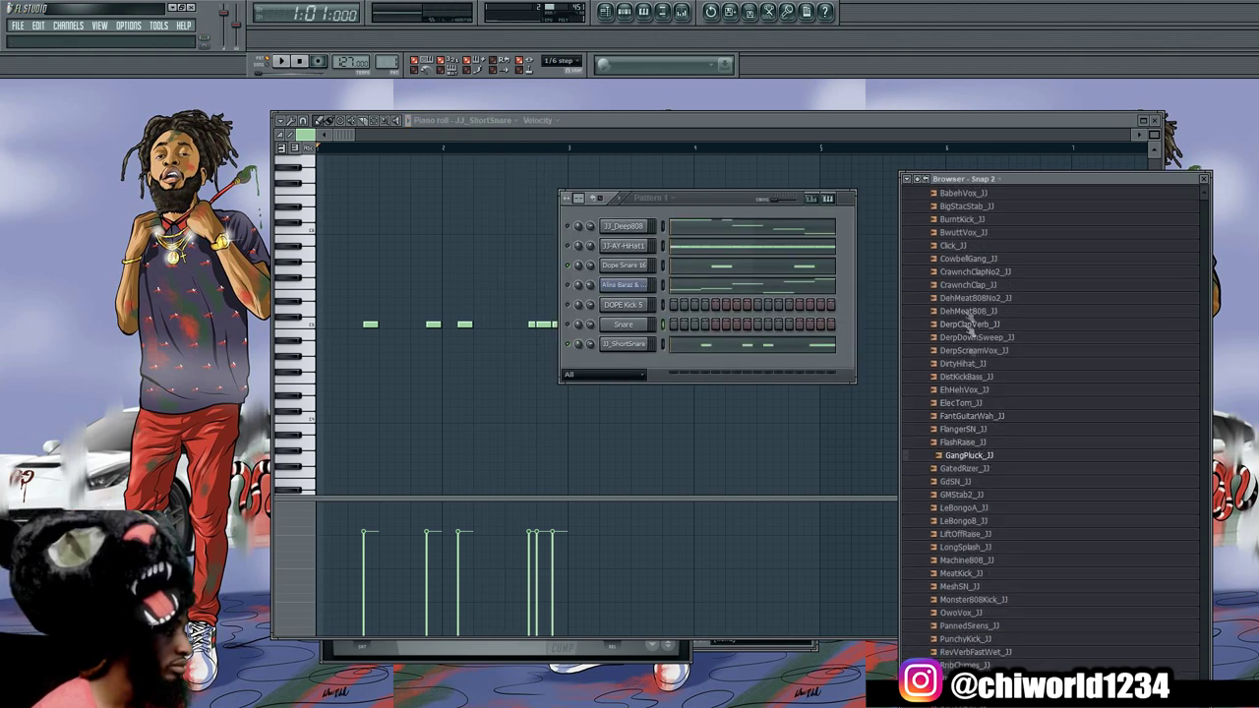
Load ArgghVox_JJ from the JJ_MeatNPotatoesKit folder onto a new channel and open its channel settings
{"action": "scroll", "coordinate": [968, 330], "scroll_direction": "up", "scroll_amount": 4}
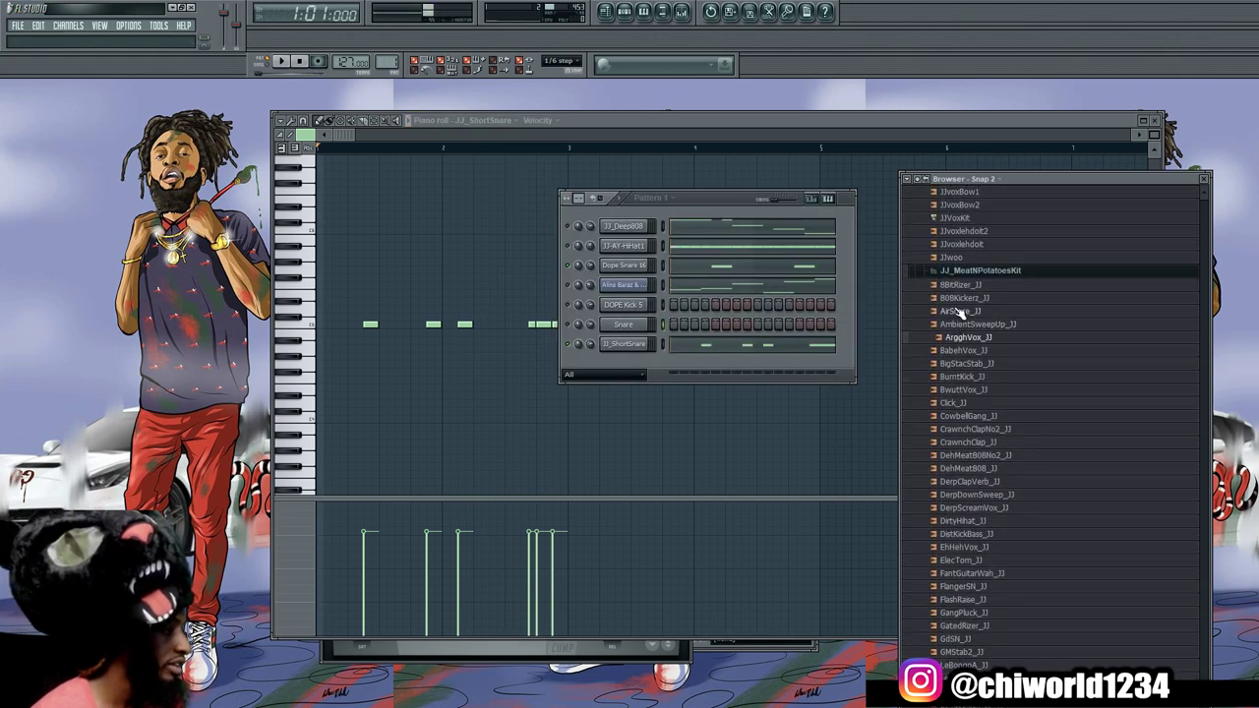
{"action": "left_click_drag", "start_coordinate": [648, 368], "coordinate": [649, 366]}
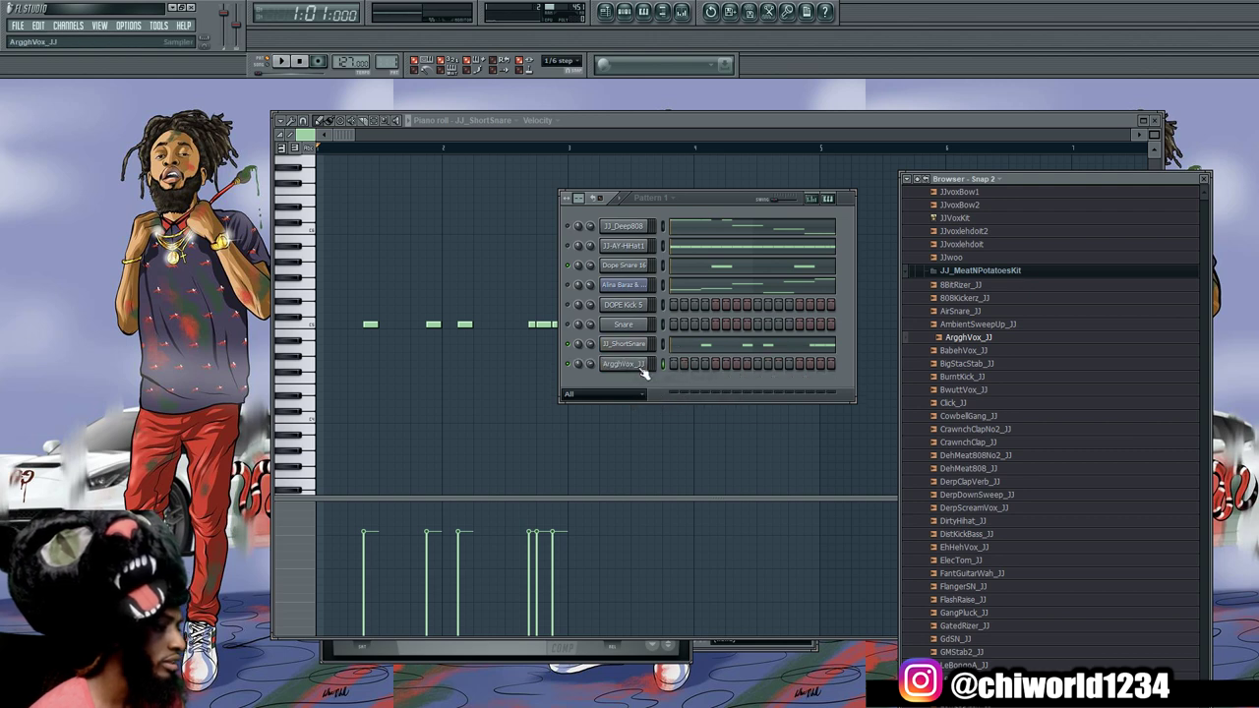
{"action": "left_click", "coordinate": [620, 364]}
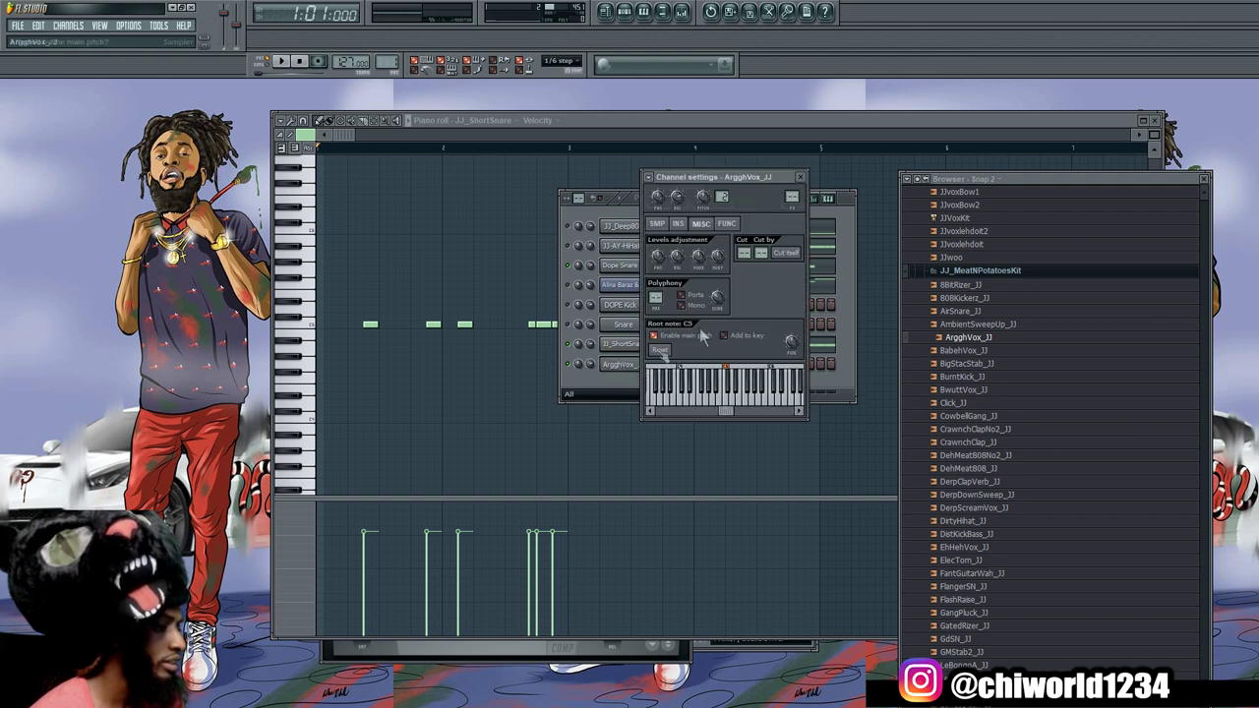
Place one-step C5 notes on steps 5 and 13 of both bars in ArgghVox_JJ's piano roll and play them back
{"action": "left_click", "coordinate": [648, 15]}
{"action": "left_click", "coordinate": [648, 15]}
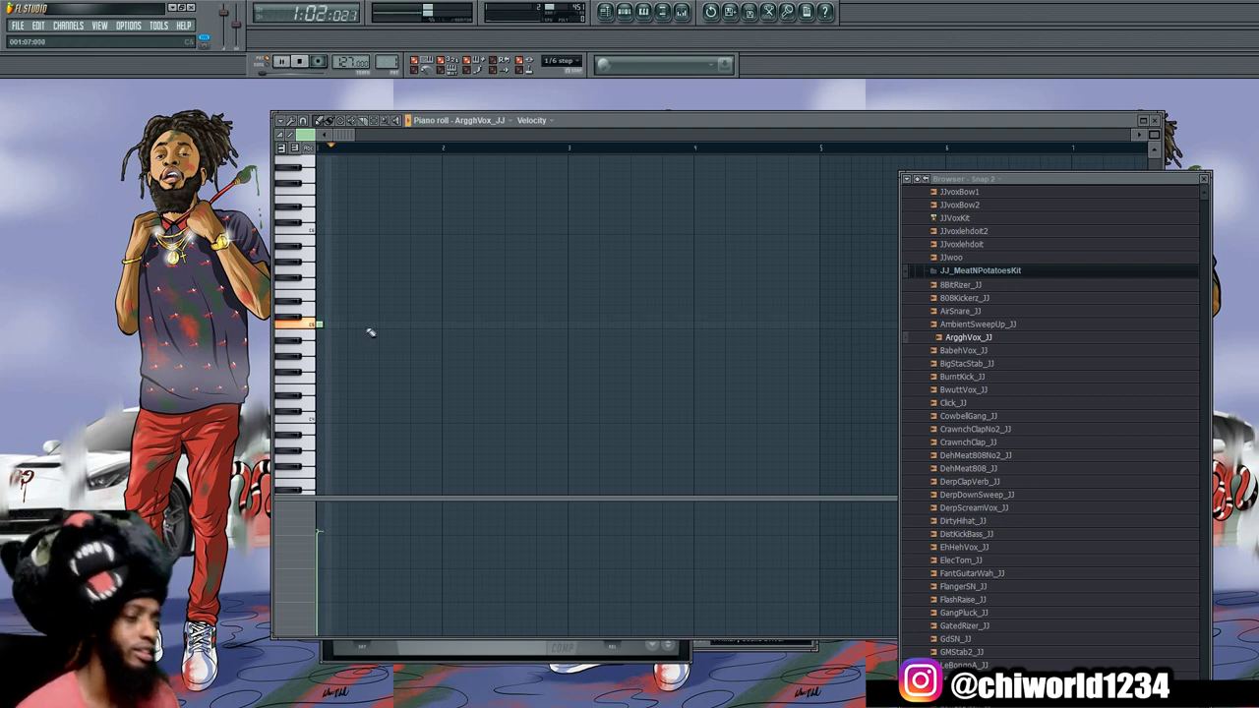
{"action": "left_click", "coordinate": [381, 325]}
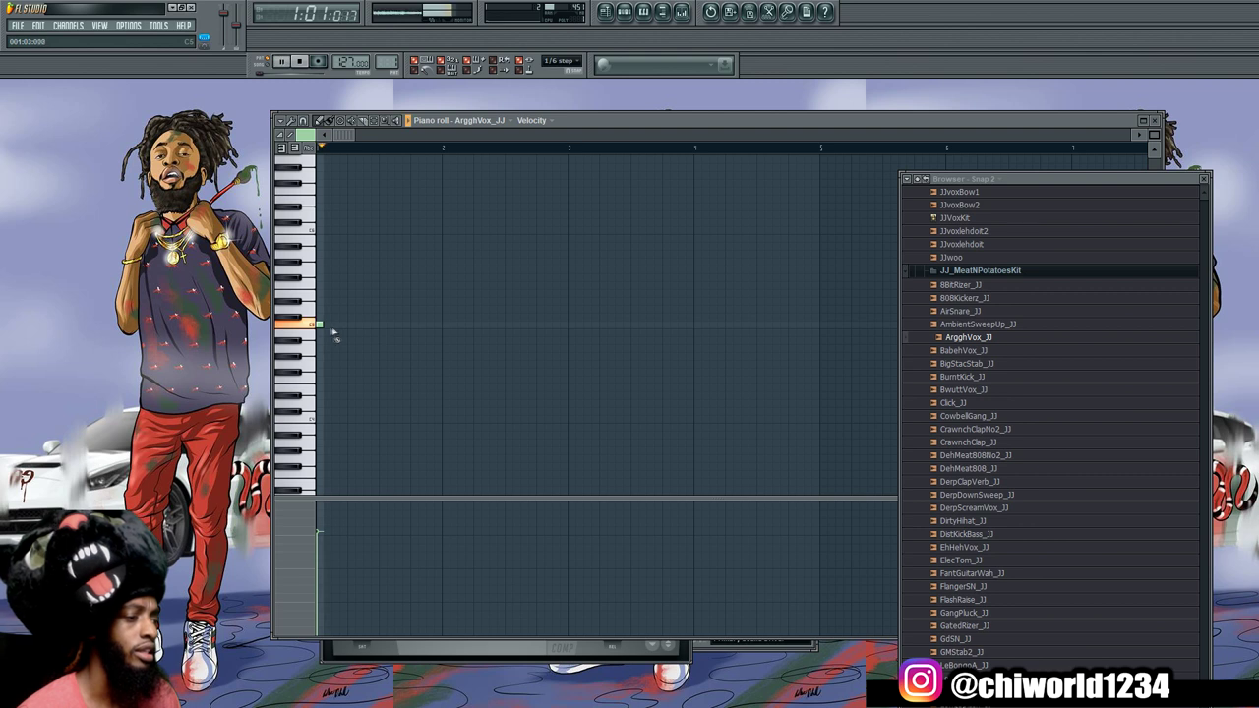
{"action": "left_click_drag", "start_coordinate": [319, 324], "coordinate": [348, 325]}
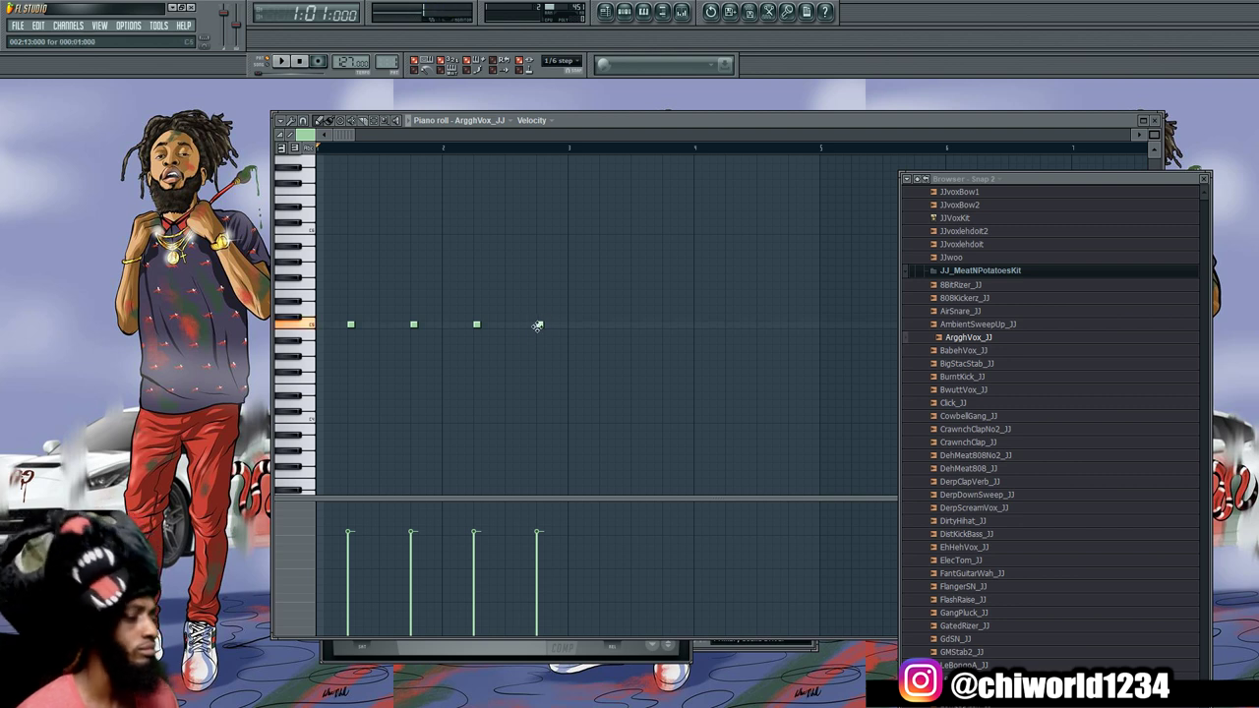
{"action": "key", "text": "space"}
{"action": "left_click", "coordinate": [626, 13]}
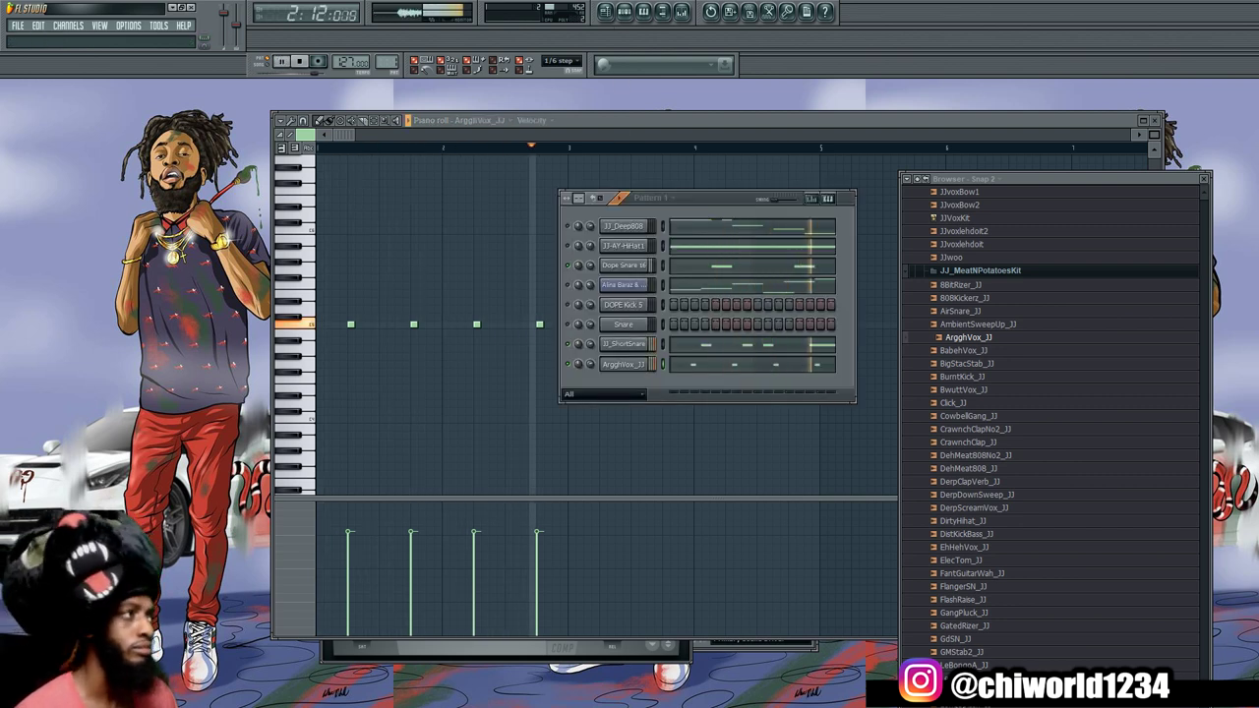
{"action": "key", "text": "space"}
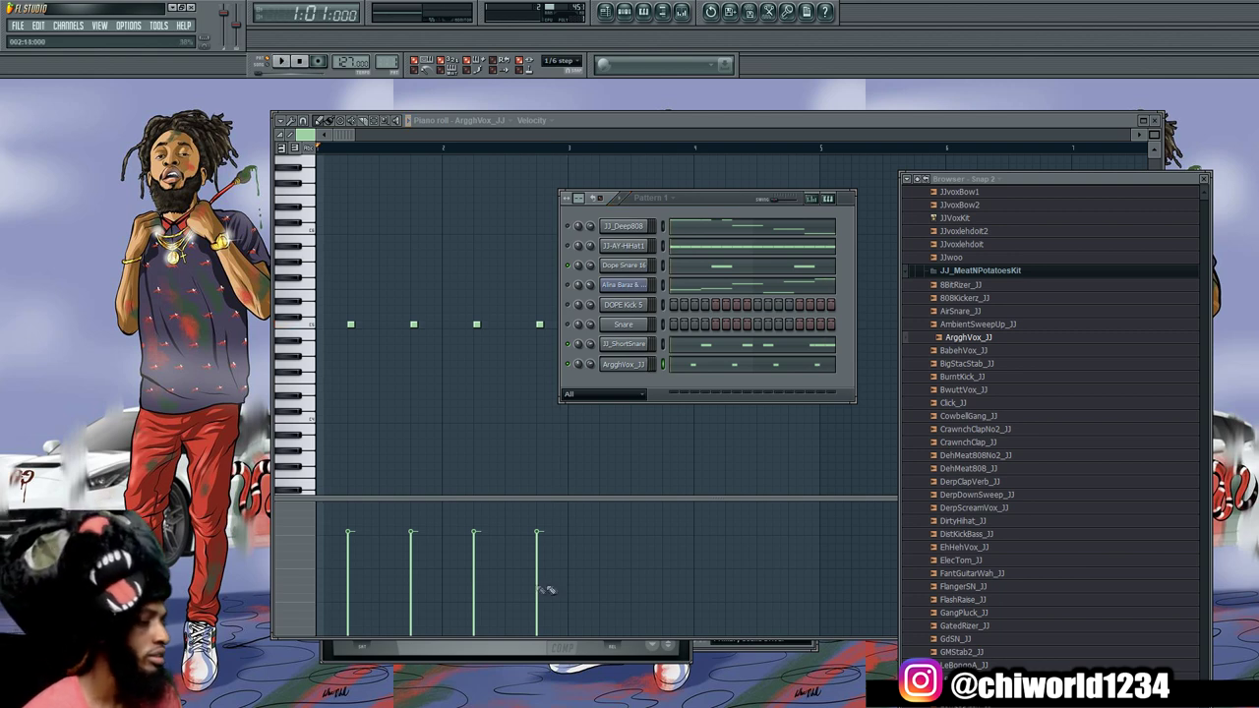
Load Click_JJ onto a new channel and add C5 notes on steps 5, 7 and 13 of bar one
{"action": "left_click", "coordinate": [625, 327]}
{"action": "left_click", "coordinate": [624, 327]}
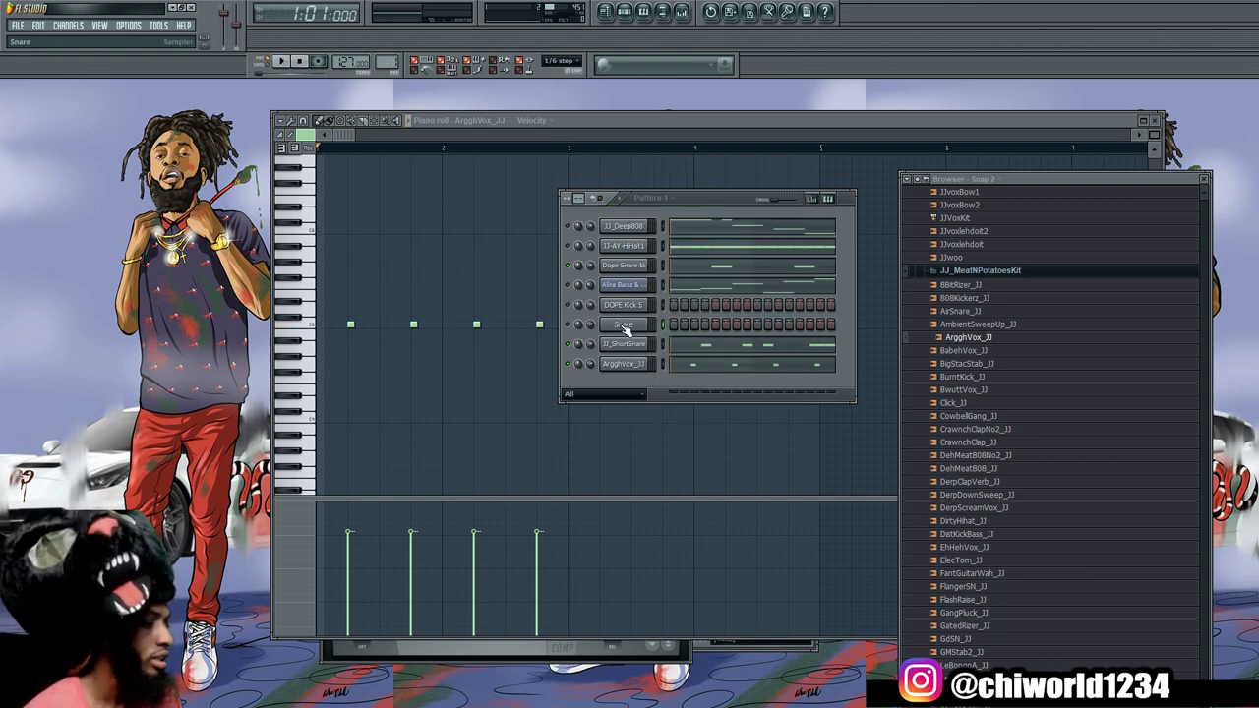
{"action": "left_click", "coordinate": [998, 404]}
Audition samples in the Kick folder and load KIT_2-Kick16 onto a new channel
{"action": "scroll", "coordinate": [1017, 410], "scroll_direction": "down", "scroll_amount": 3}
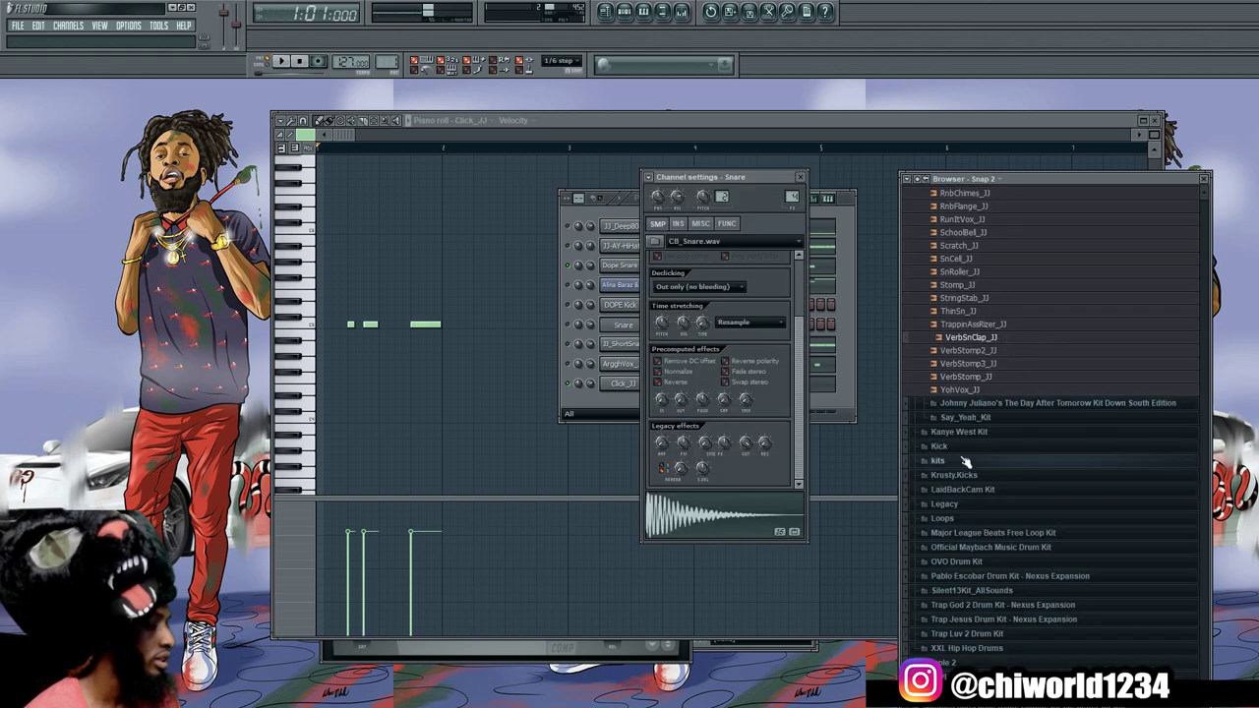
{"action": "left_click", "coordinate": [958, 452]}
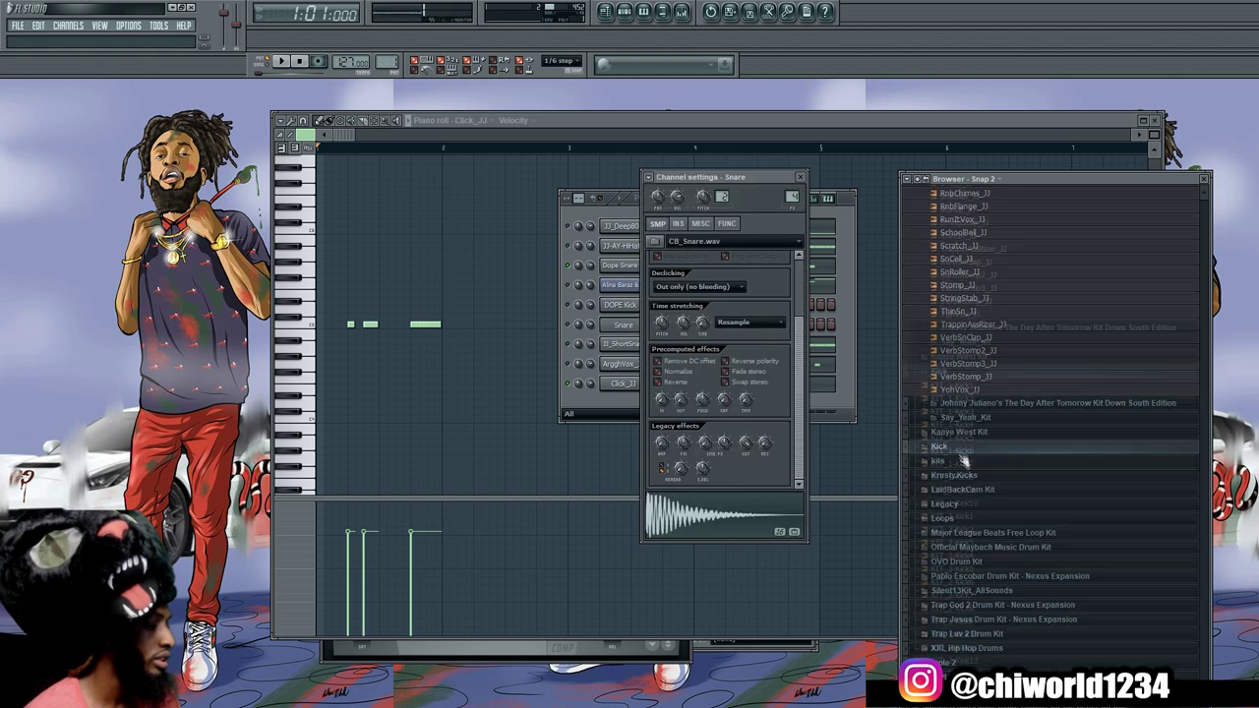
{"action": "left_click", "coordinate": [968, 403]}
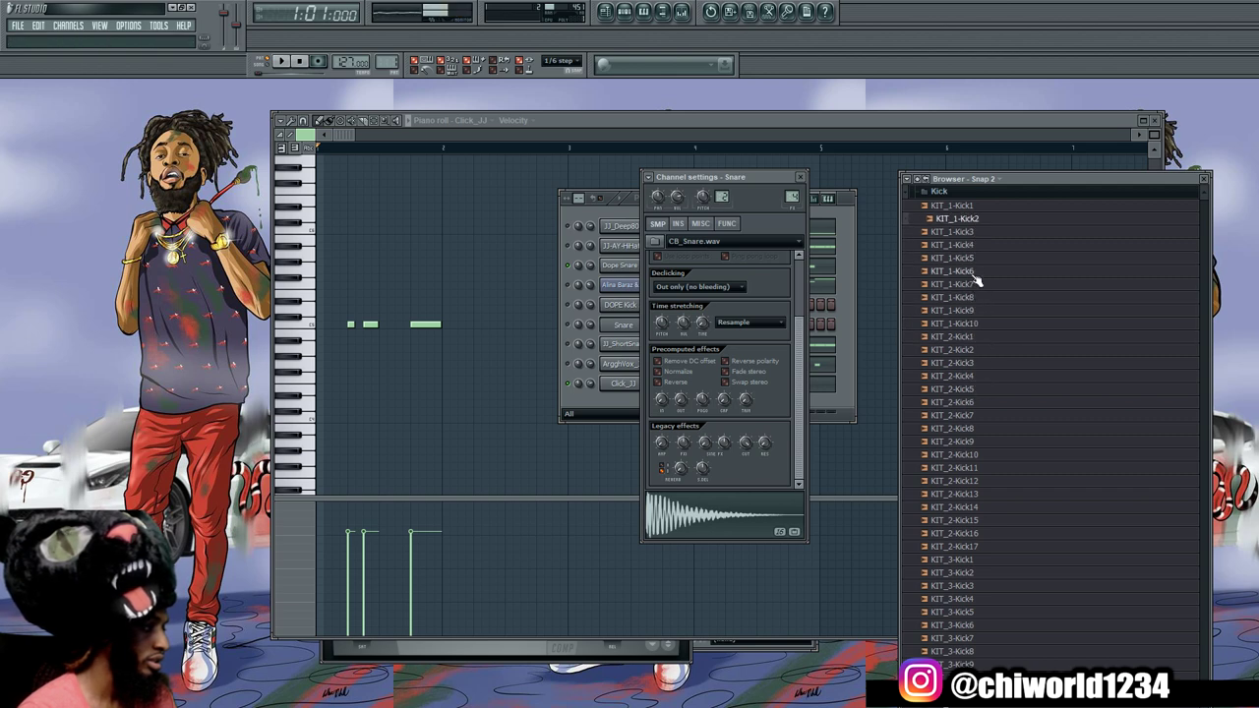
{"action": "scroll", "coordinate": [959, 494], "scroll_direction": "down", "scroll_amount": 3}
{"action": "left_click", "coordinate": [941, 493]}
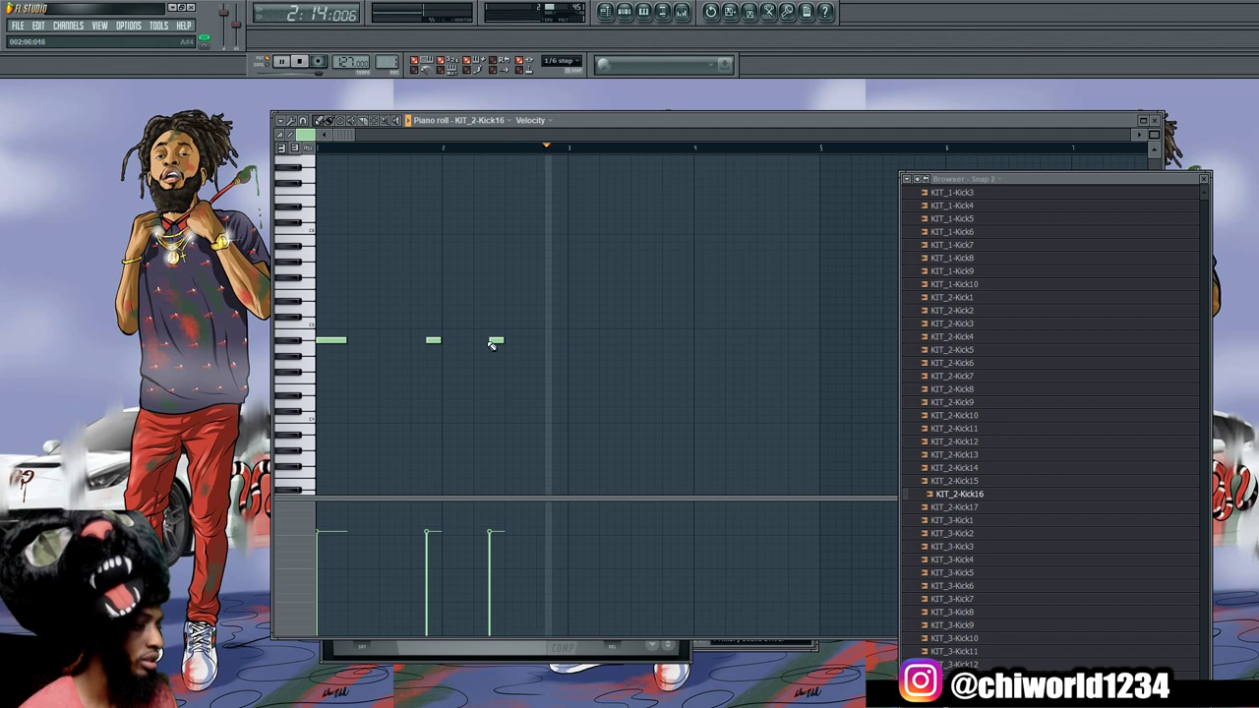
Position the kick notes on steps 1 and 15 of bar one and step 5 of bar two, and play the beat with the other parts unmuted
{"action": "left_click_drag", "start_coordinate": [492, 345], "coordinate": [480, 339]}
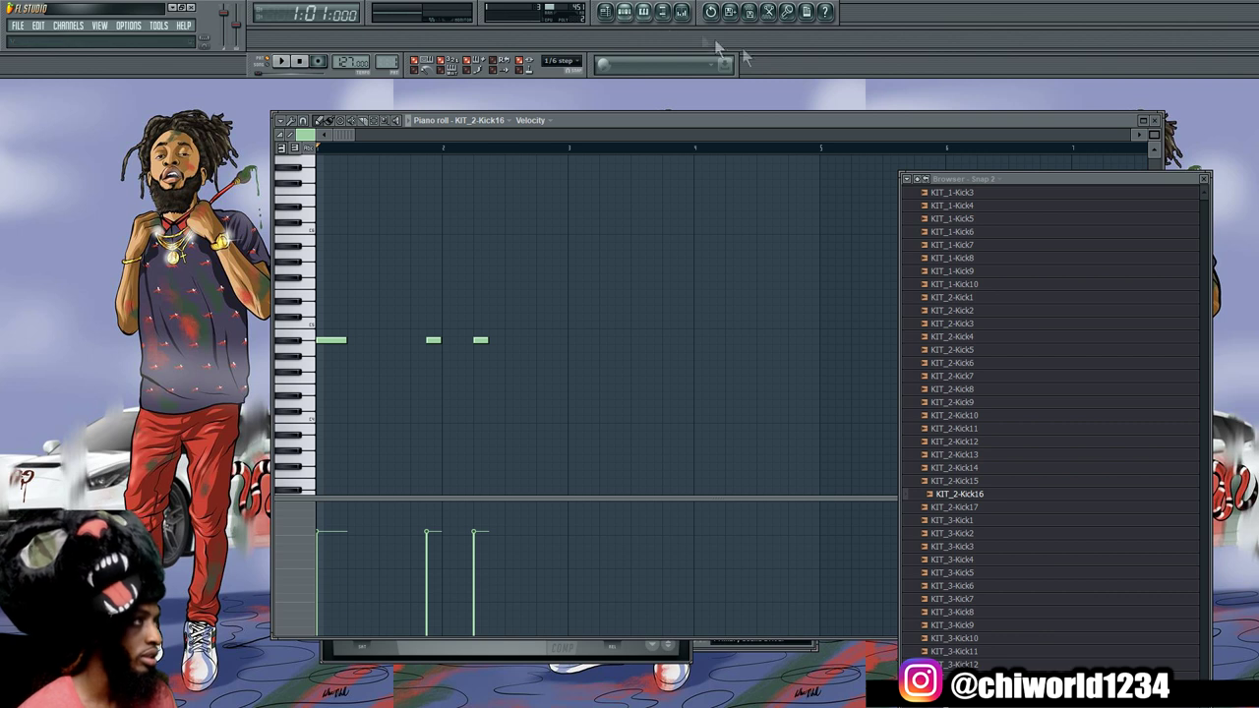
{"action": "key", "text": "F6"}
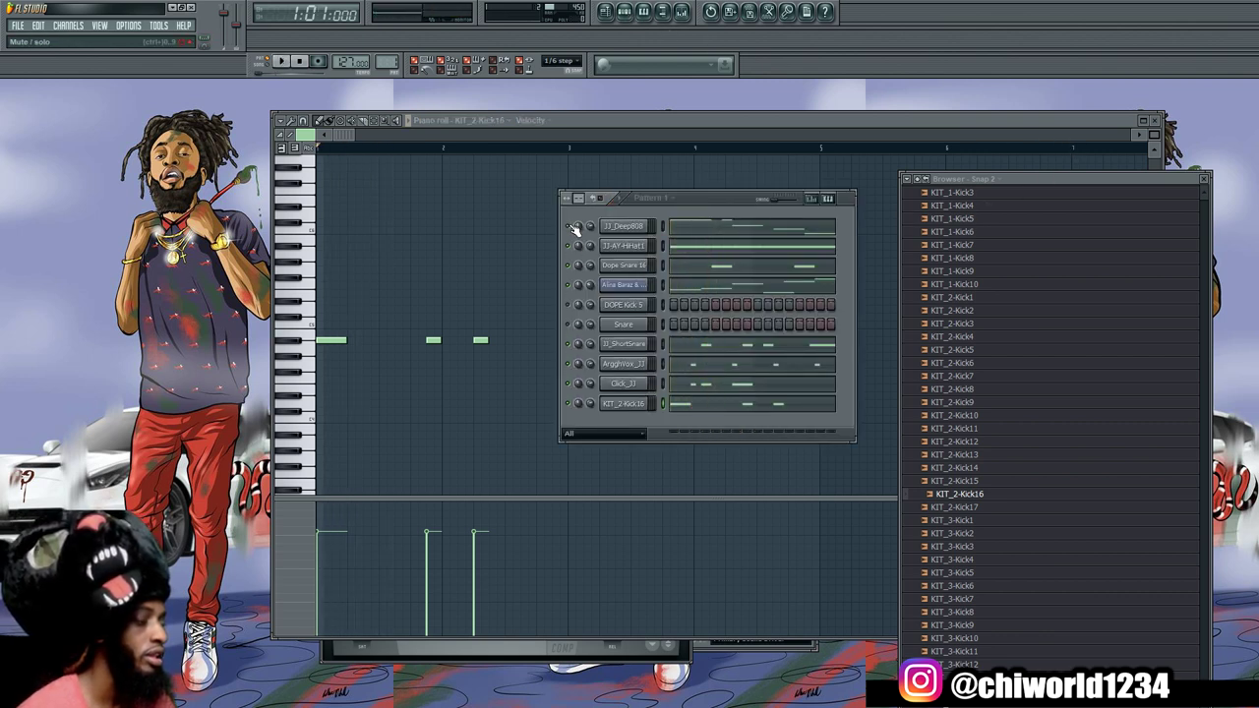
{"action": "key", "text": "space"}
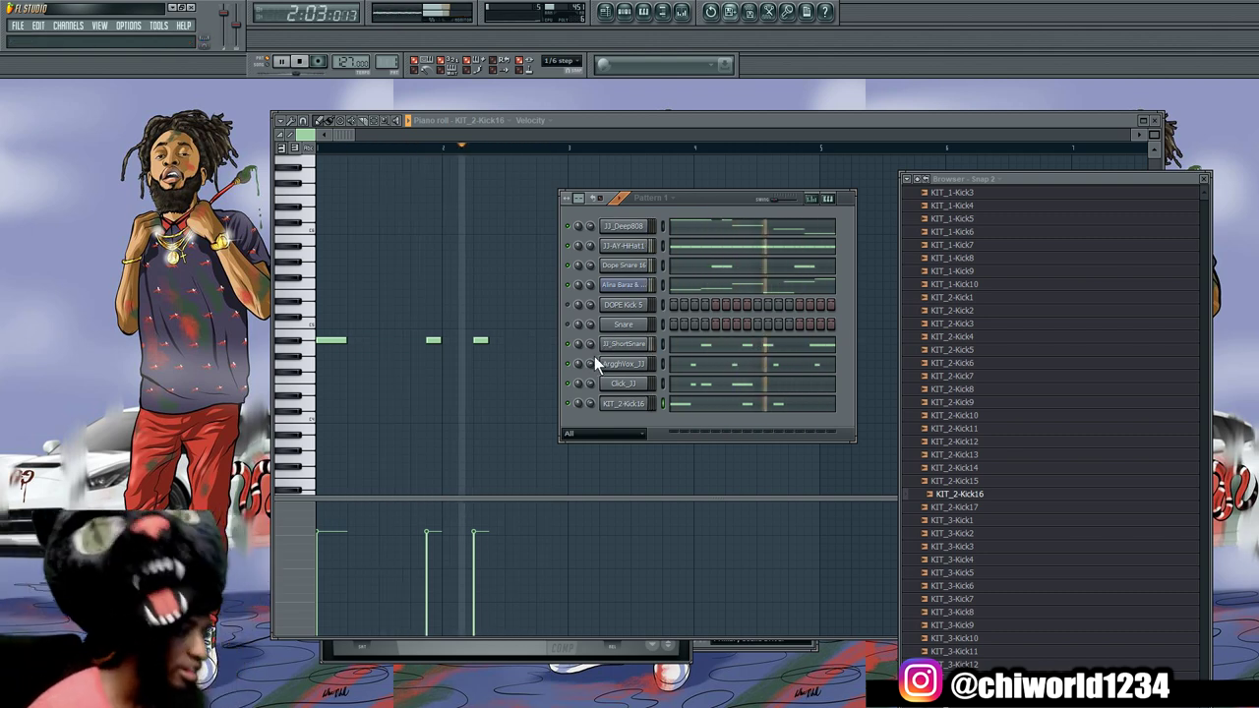
Check ArgghVox_JJ's miscellaneous channel settings, adjust the channel's volume and stop playback
{"action": "left_click", "coordinate": [620, 364]}
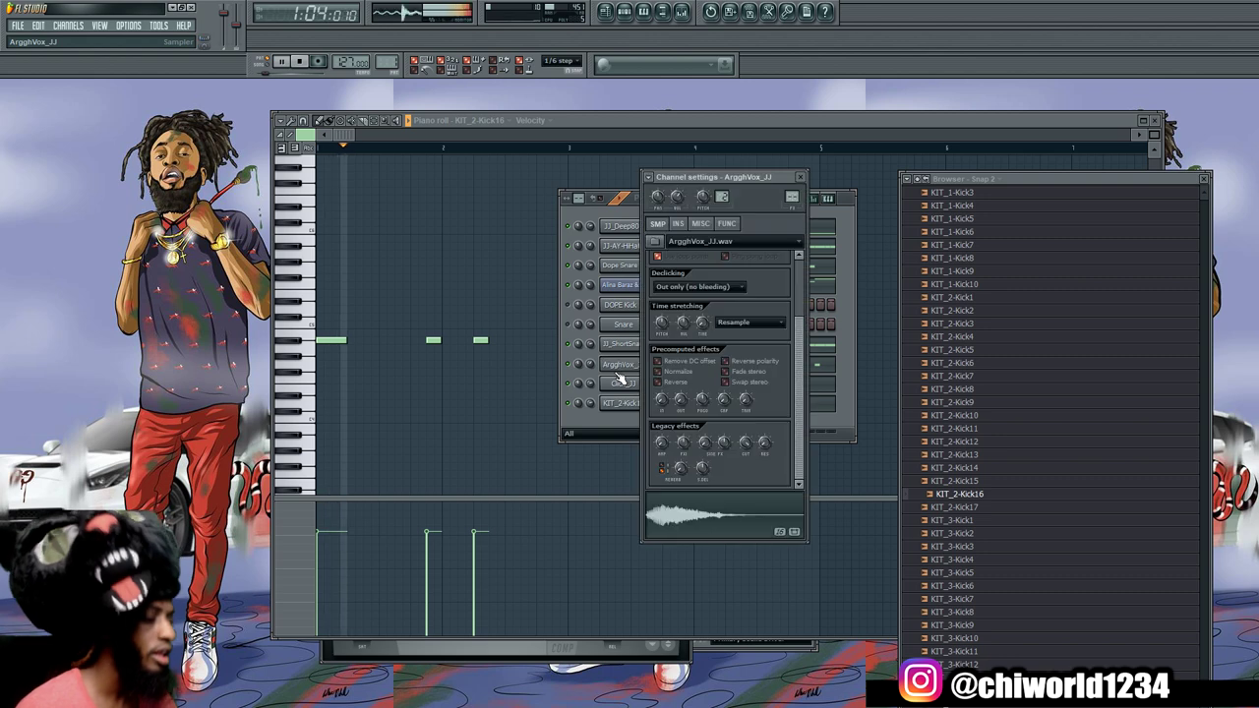
{"action": "left_click", "coordinate": [701, 223]}
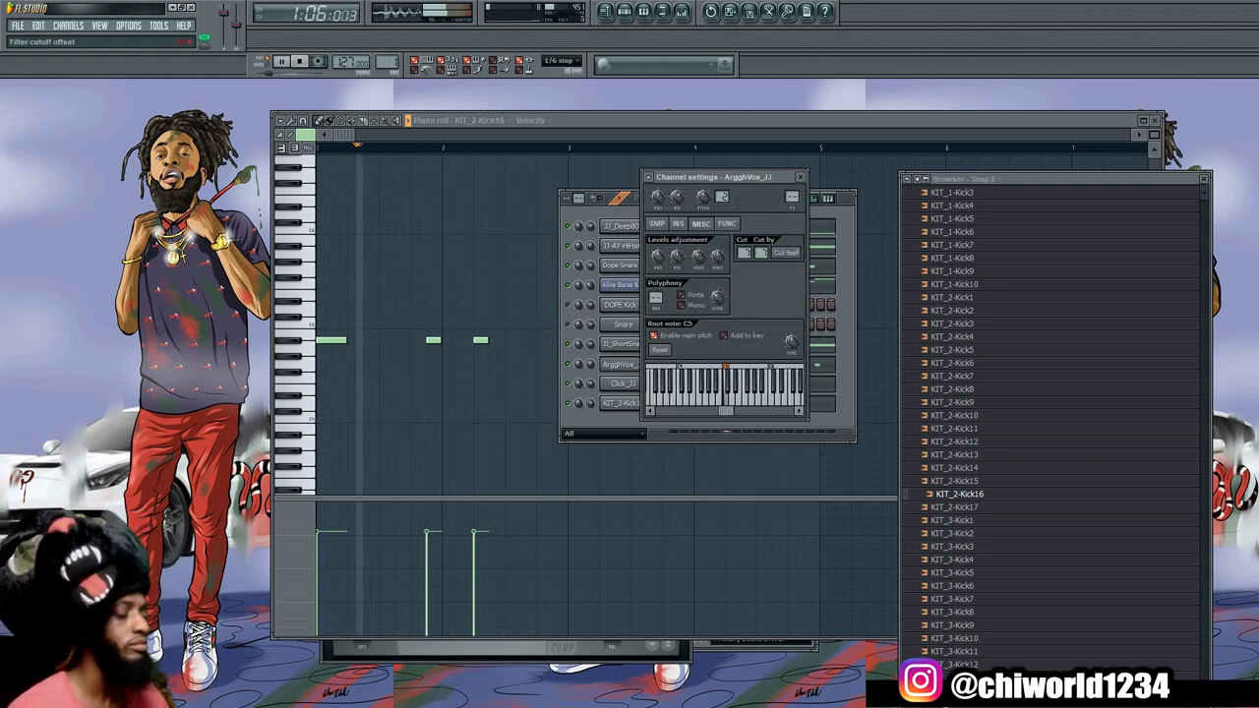
{"action": "left_click", "coordinate": [590, 365]}
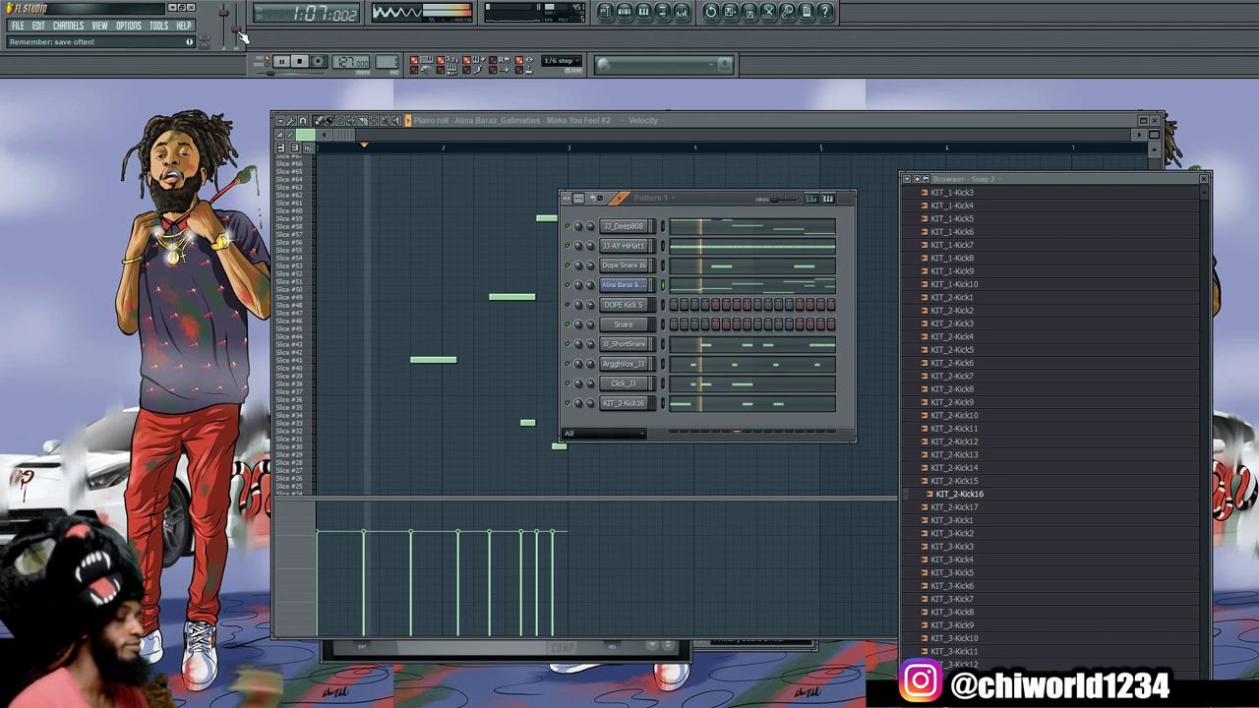
{"action": "key", "text": "space"}
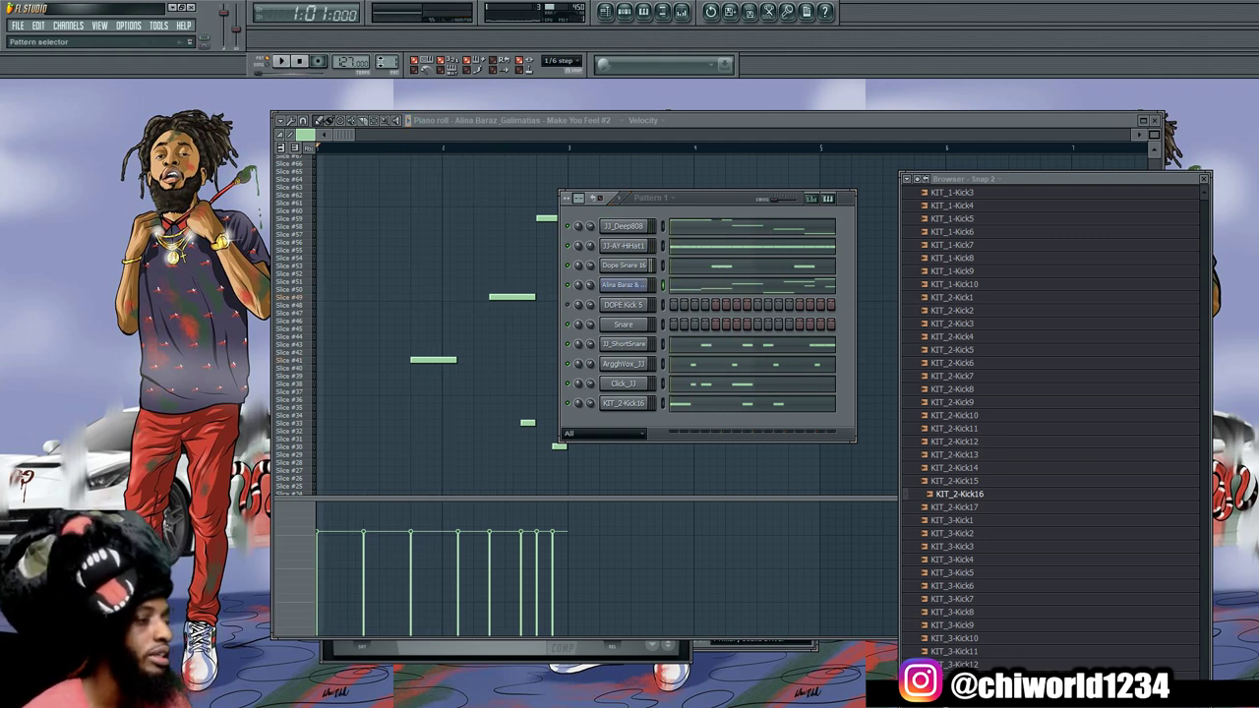
Split Pattern 1 into a separate pattern for each channel and bring up the playlist
{"action": "left_click", "coordinate": [388, 61]}
{"action": "left_click", "coordinate": [479, 183]}
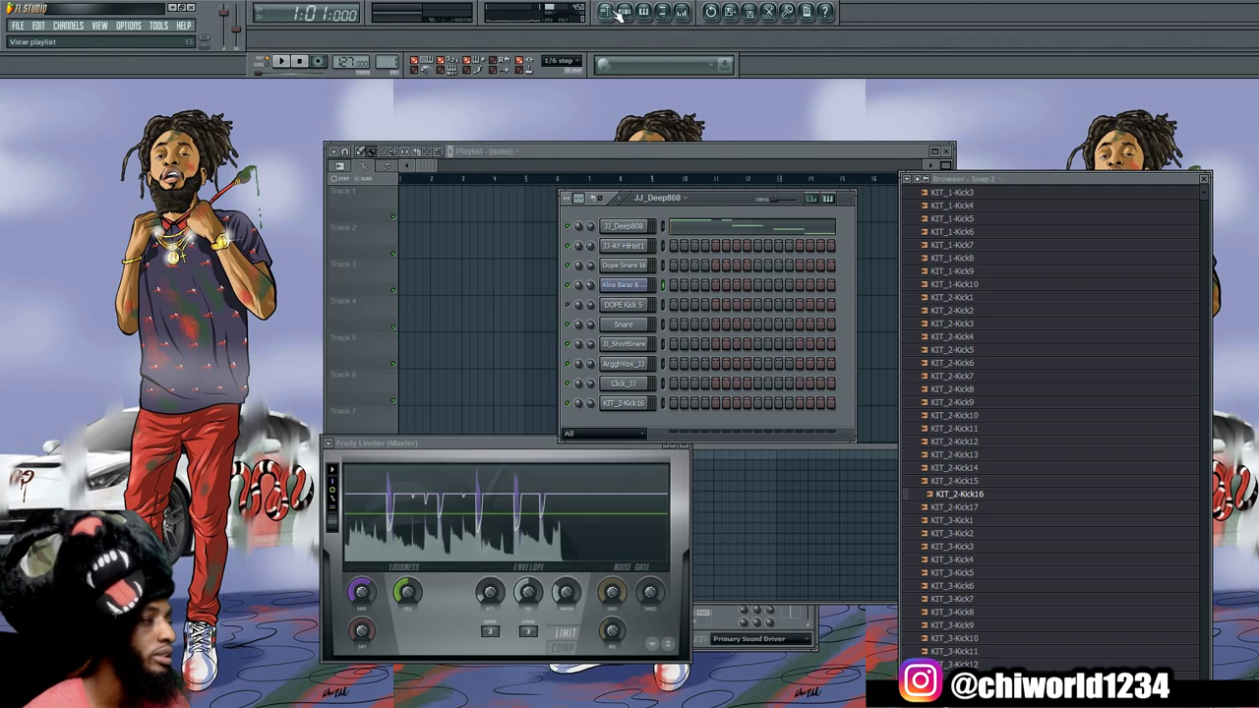
{"action": "left_click", "coordinate": [611, 11]}
Arrange in the playlist the sample on bars 1–24, 808, hi-hat and Dope Snare 16 on 9–16, short snare and vox on 13–16, click on 17–24, kick on 21–24
{"action": "left_click", "coordinate": [461, 209]}
{"action": "left_click", "coordinate": [365, 499]}
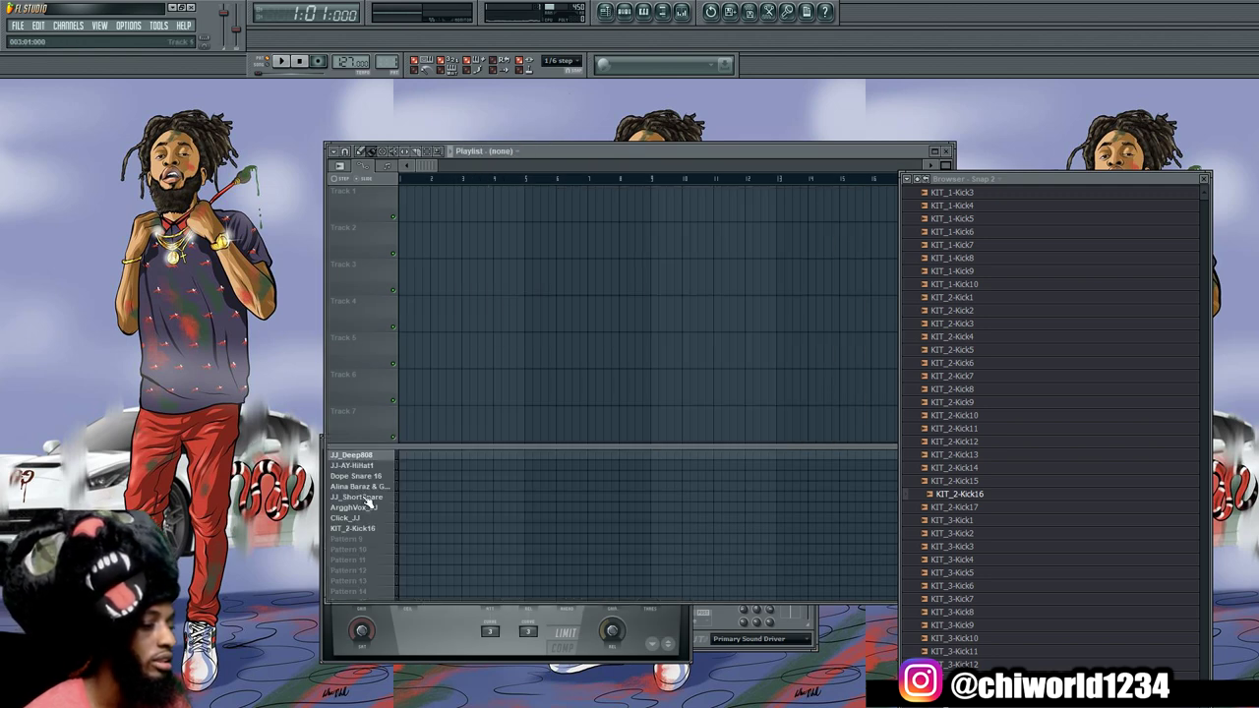
{"action": "left_click", "coordinate": [359, 507]}
{"action": "left_click", "coordinate": [354, 528]}
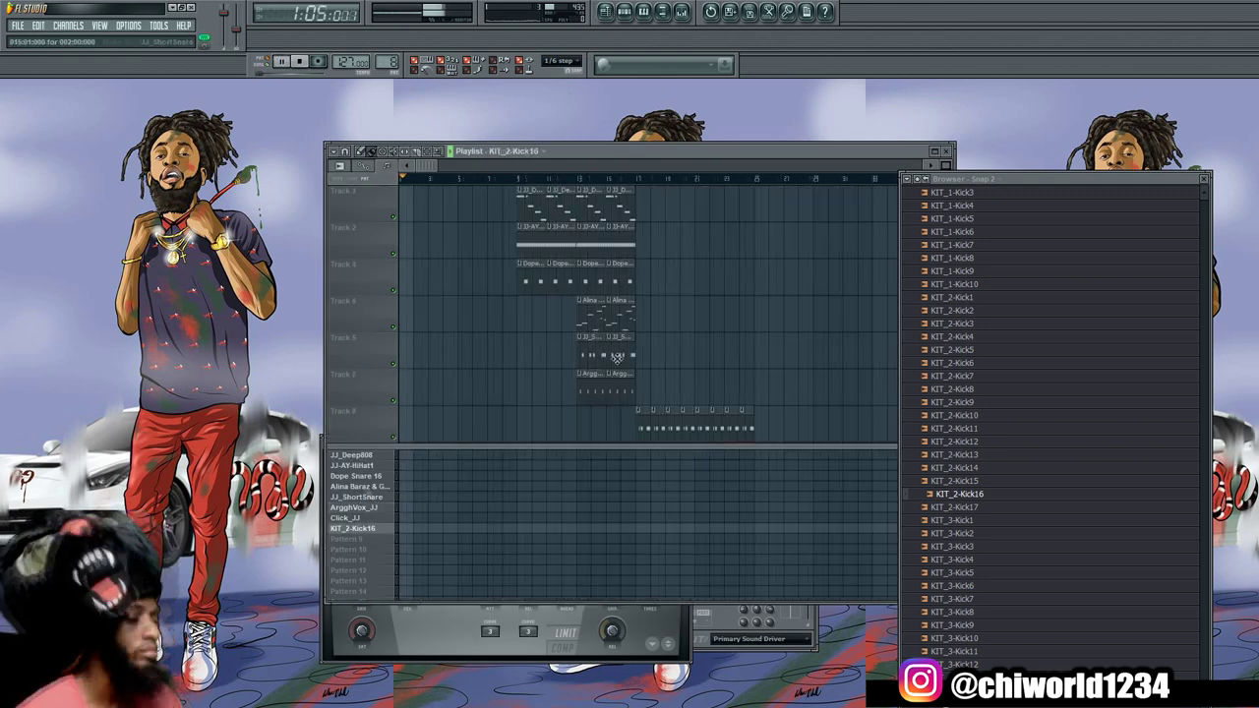
Add ArgghVox_JJ, JJ_ShortSnare and Make You Feel sample clips over bars 21–24 on tracks 7, 6 and 5
{"action": "left_click", "coordinate": [701, 401]}
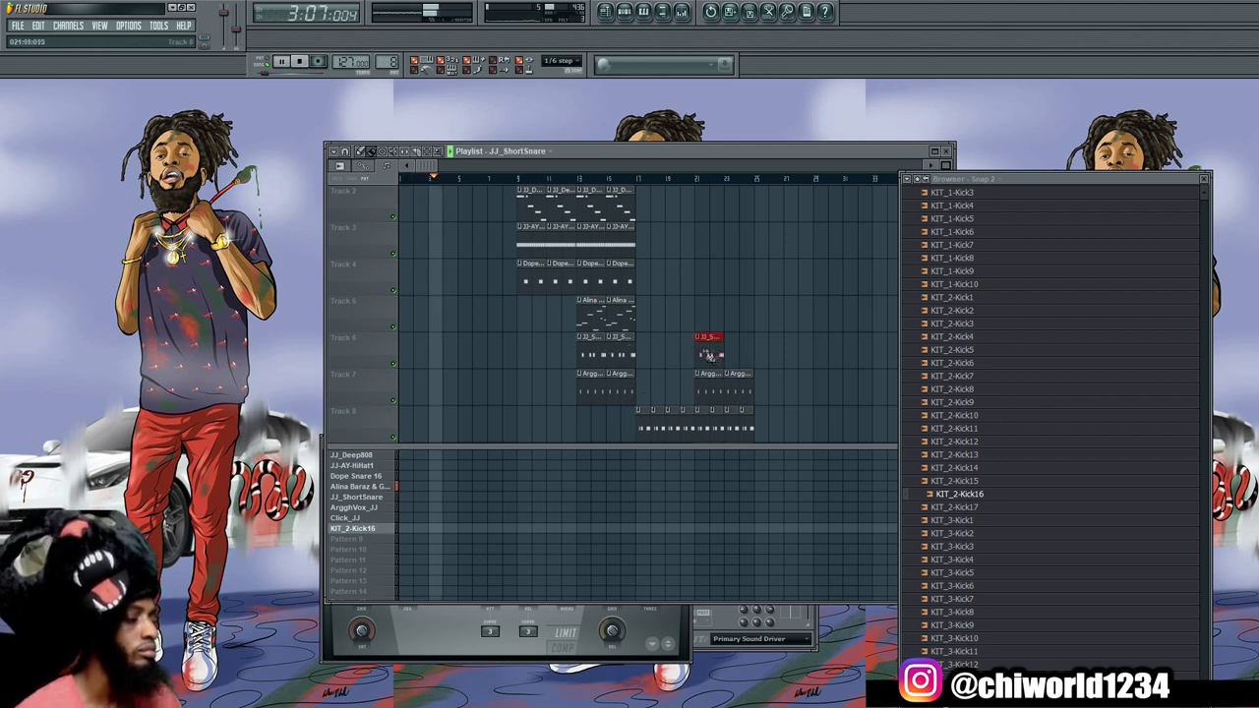
{"action": "left_click", "coordinate": [612, 320]}
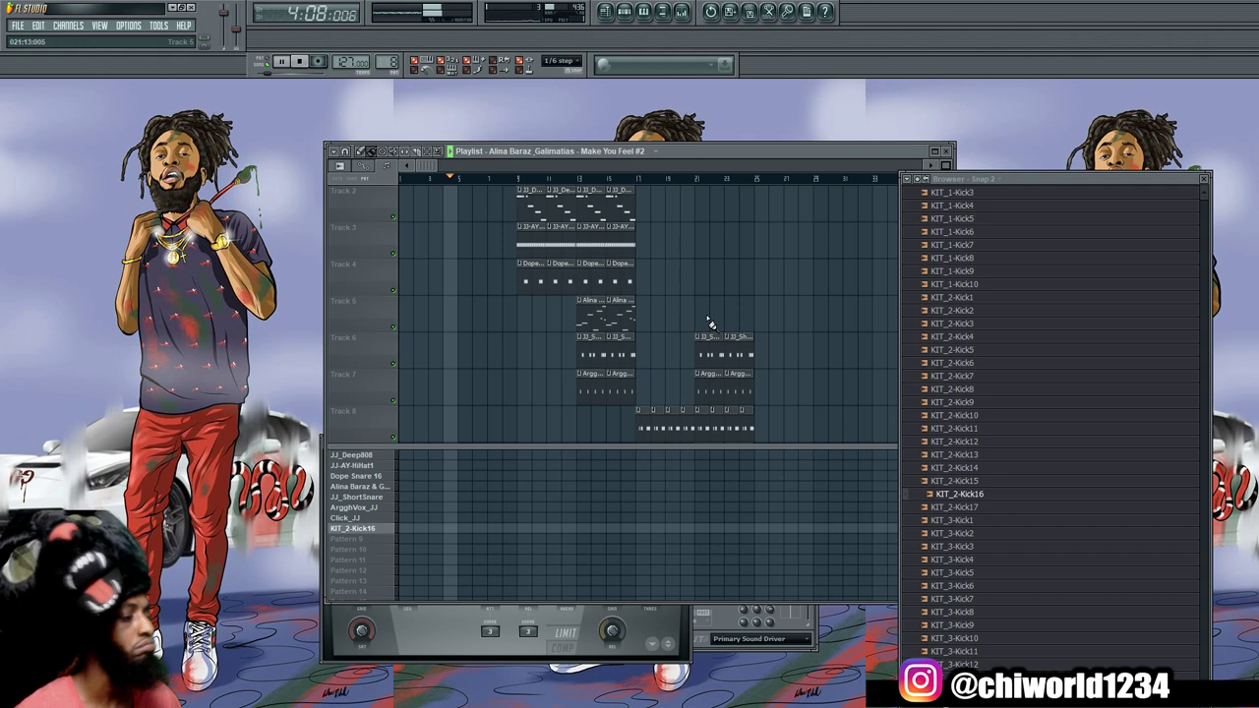
{"action": "scroll", "coordinate": [745, 331], "scroll_direction": "down", "scroll_amount": 2}
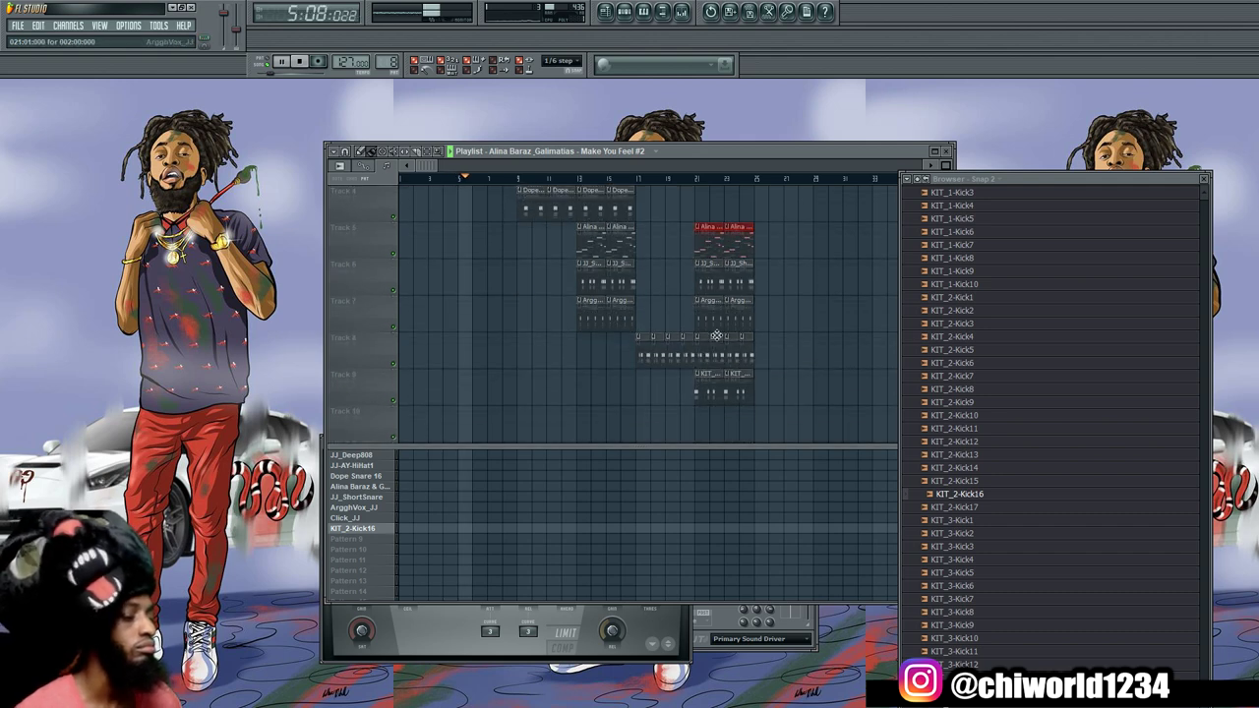
Add Dope Snare 16, hi-hat and 808 clips over bars 21–24 on tracks 4, 3 and 2, and delete the sample clips from track 5
{"action": "scroll", "coordinate": [716, 335], "scroll_direction": "up", "scroll_amount": 3}
{"action": "left_click", "coordinate": [623, 313]}
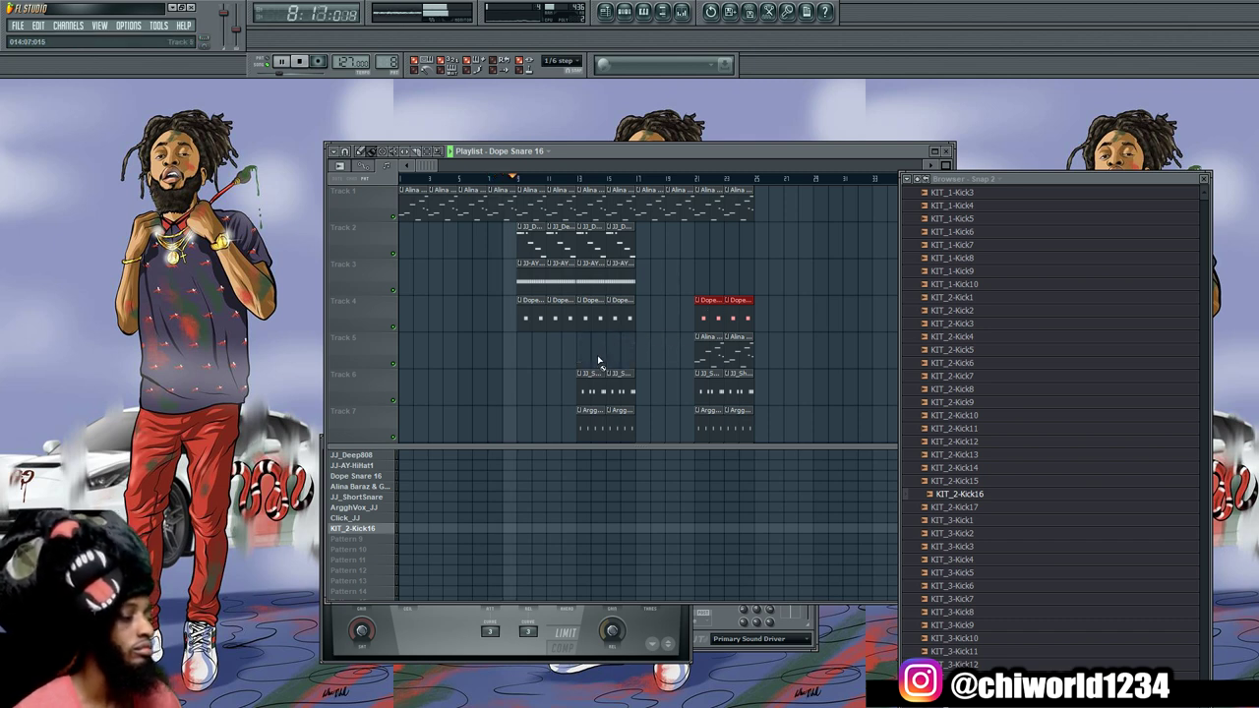
{"action": "right_click", "coordinate": [744, 360]}
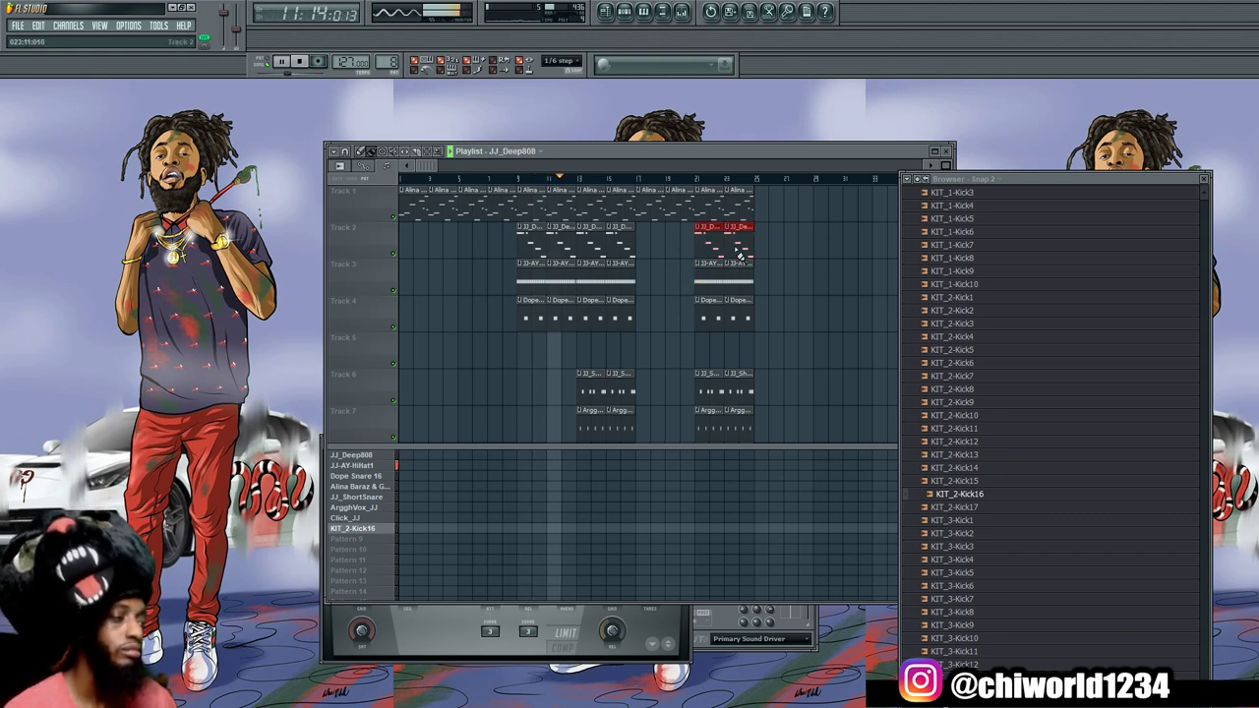
{"action": "scroll", "coordinate": [711, 288], "scroll_direction": "down", "scroll_amount": 2}
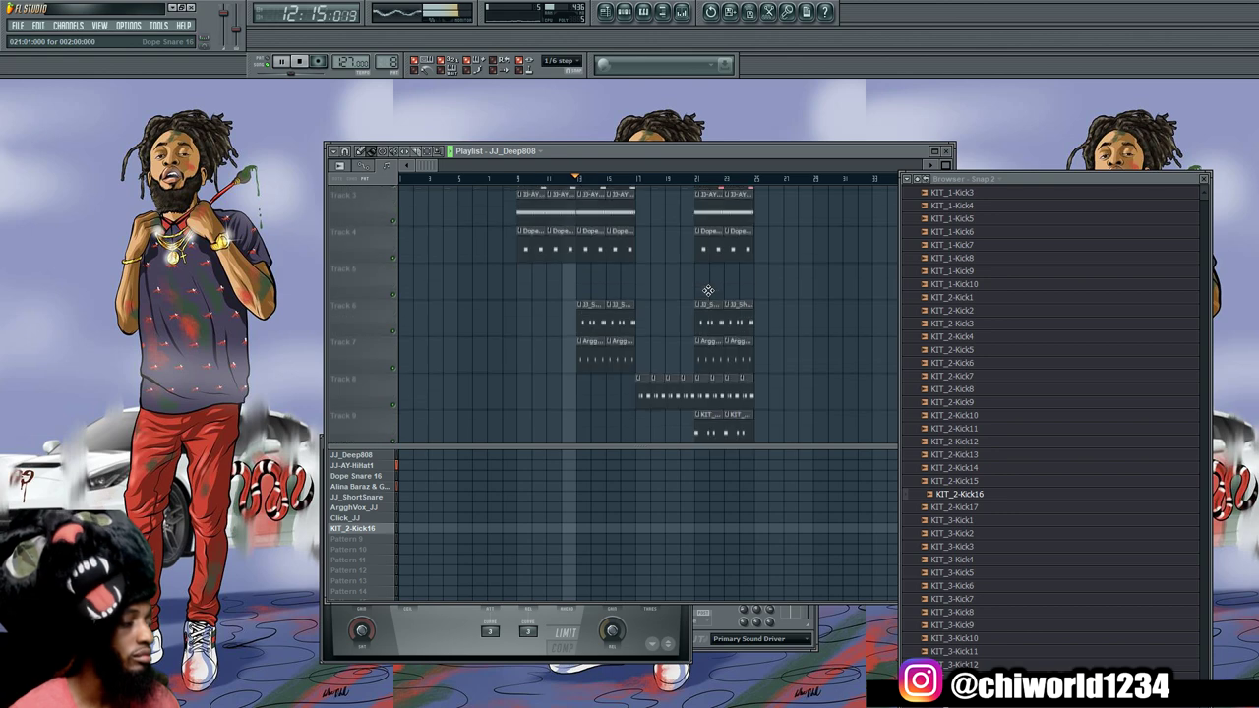
{"action": "scroll", "coordinate": [812, 351], "scroll_direction": "down", "scroll_amount": 1}
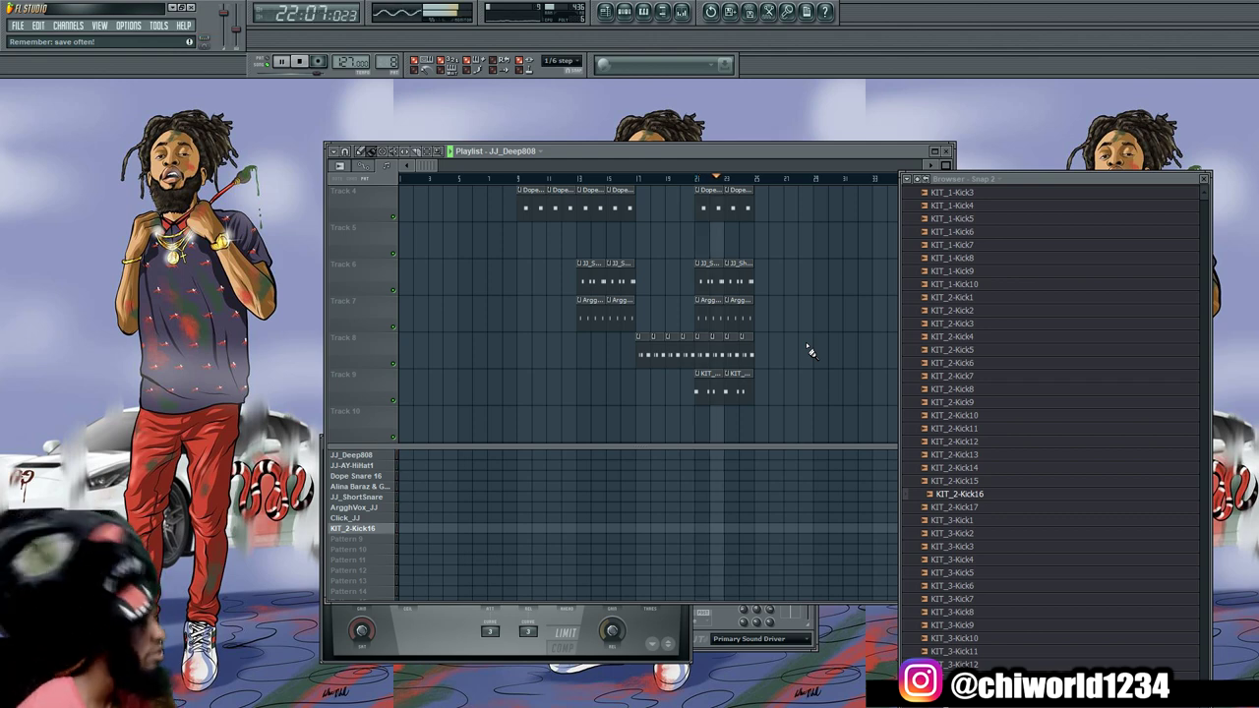
Extend the Make You Feel sample clips on track 1 from bar 25 through bar 48
{"action": "scroll", "coordinate": [802, 335], "scroll_direction": "up", "scroll_amount": 3}
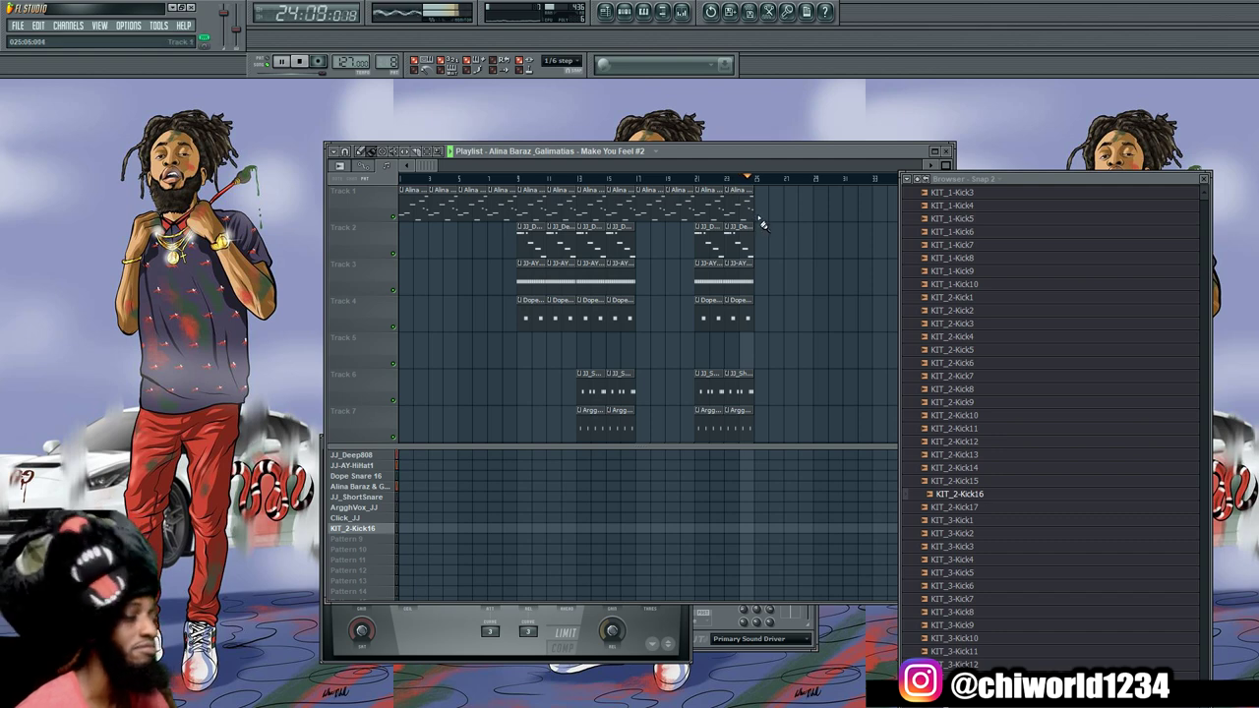
{"action": "left_click_drag", "start_coordinate": [765, 224], "coordinate": [814, 226]}
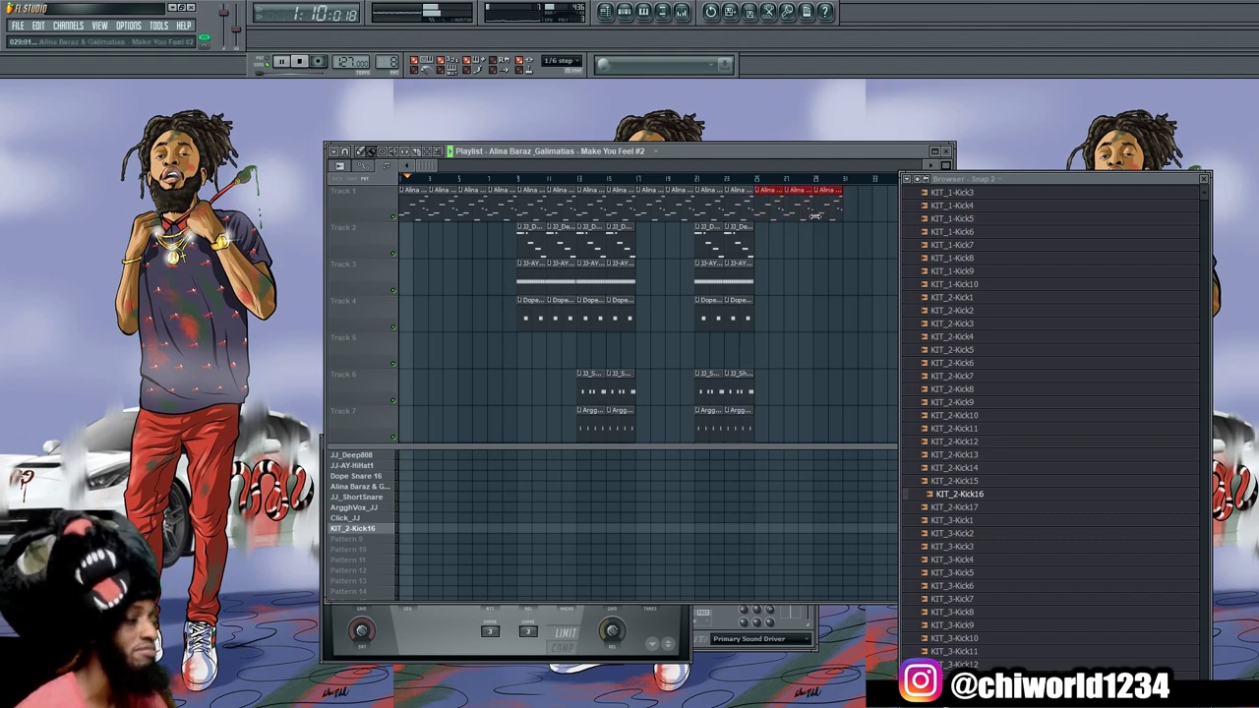
{"action": "left_click_drag", "start_coordinate": [433, 162], "coordinate": [651, 175]}
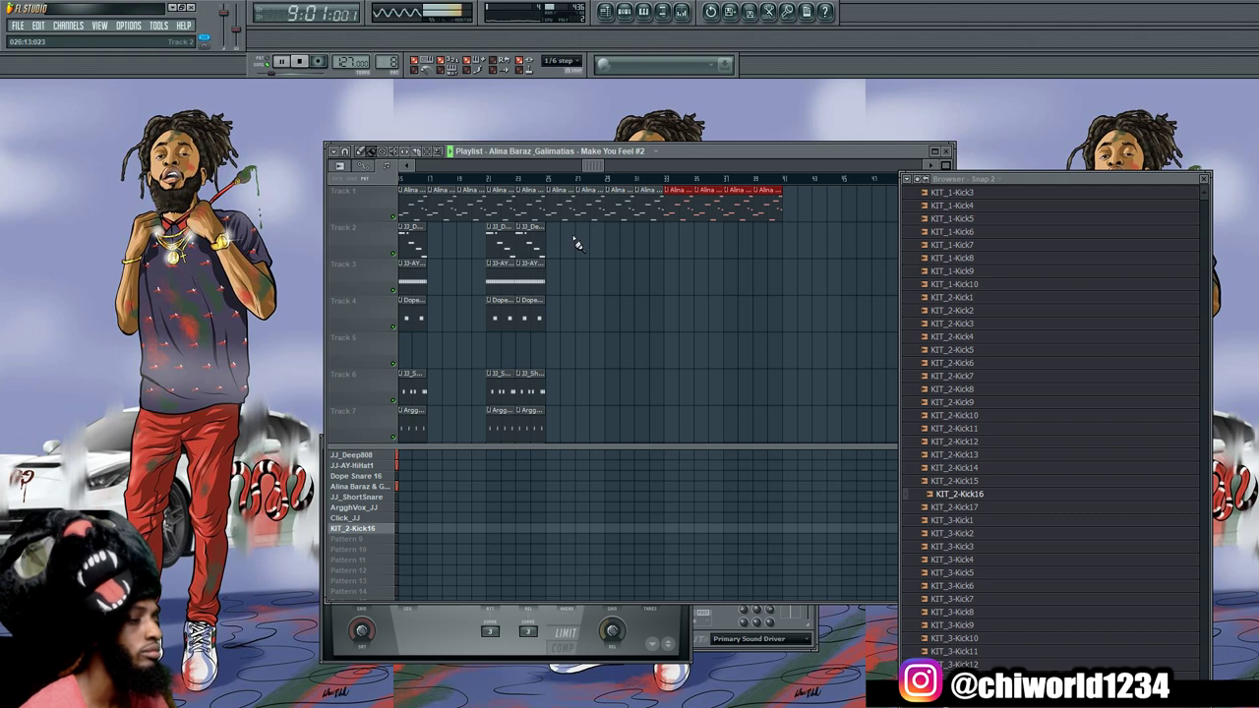
{"action": "mouse_move", "coordinate": [591, 160]}
{"action": "left_mouse_down"}
{"action": "mouse_move", "coordinate": [296, 171]}
{"action": "mouse_move", "coordinate": [674, 229]}
{"action": "mouse_move", "coordinate": [735, 213]}
{"action": "left_mouse_up"}
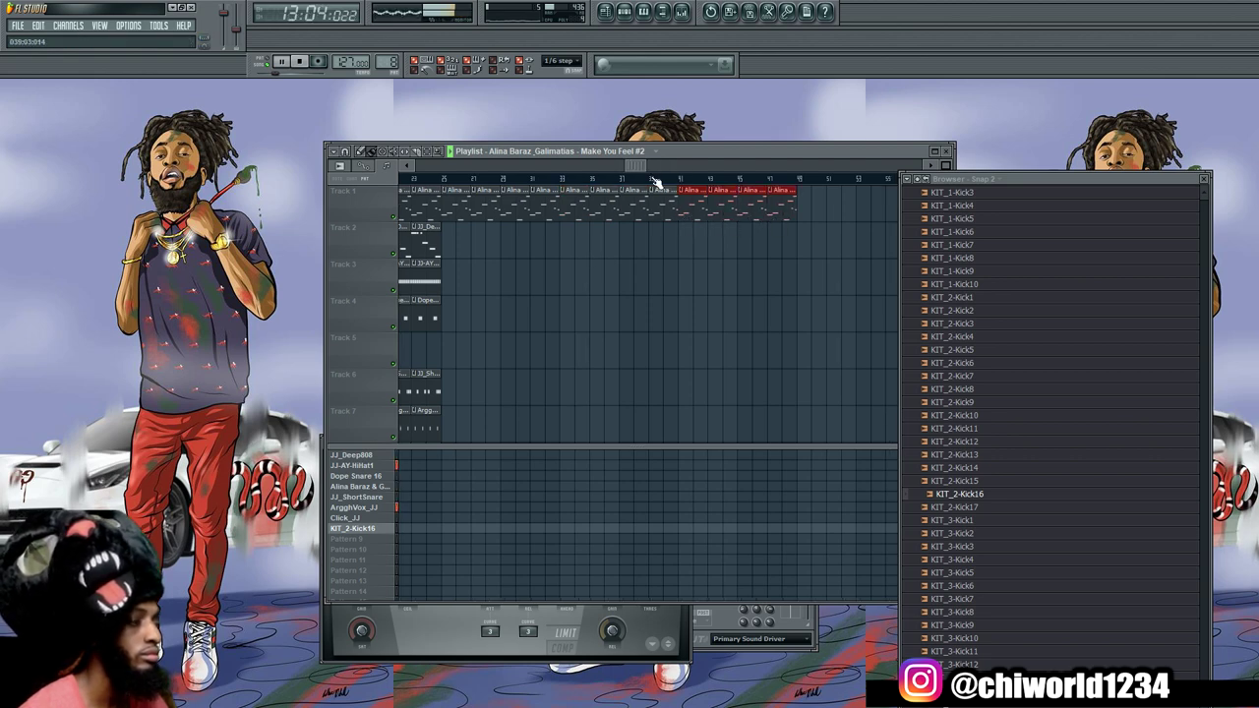
Copy the JJ-AY-HiHat1 clips on track 3 and the JJ_Deep808 clips on track 2 across bars 33–40
{"action": "left_click_drag", "start_coordinate": [632, 172], "coordinate": [565, 179]}
{"action": "left_click", "coordinate": [512, 282]}
{"action": "left_click_drag", "start_coordinate": [653, 285], "coordinate": [773, 285]}
{"action": "left_click", "coordinate": [511, 242]}
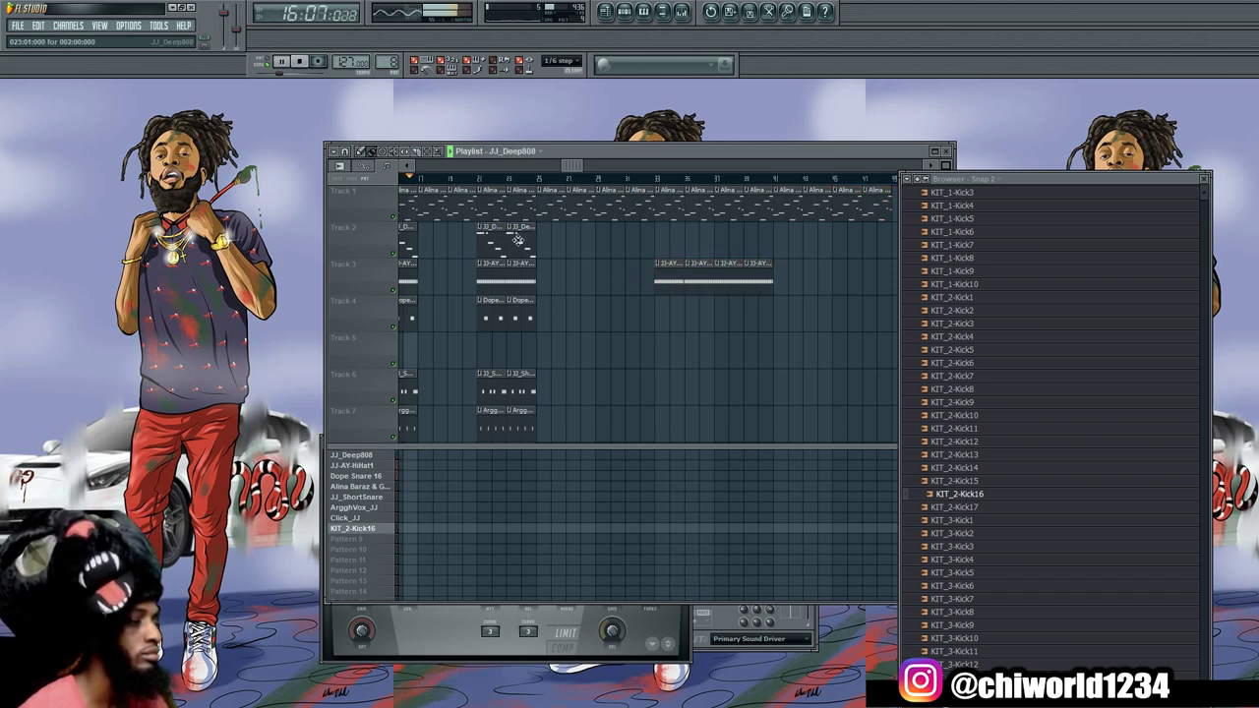
{"action": "left_click_drag", "start_coordinate": [657, 248], "coordinate": [773, 246]}
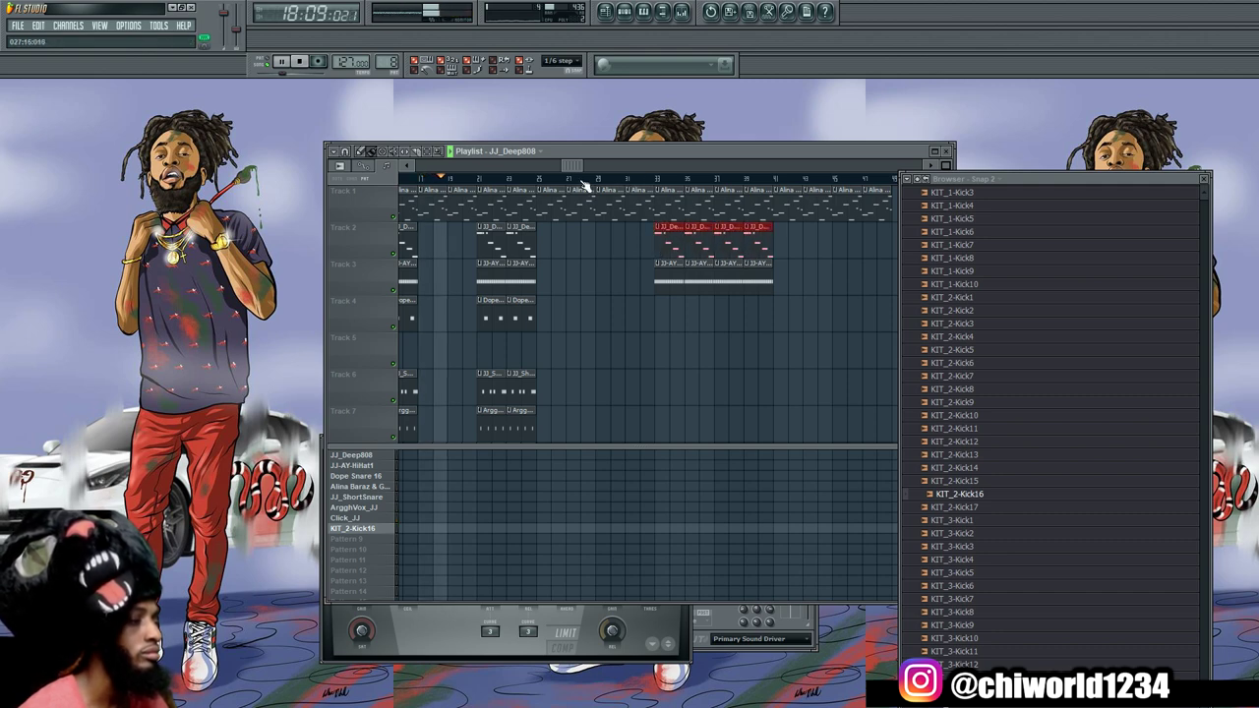
Add Dope Snare 16 clips across bars 33–40 on track 4
{"action": "left_click_drag", "start_coordinate": [569, 163], "coordinate": [529, 286]}
{"action": "left_click", "coordinate": [586, 316]}
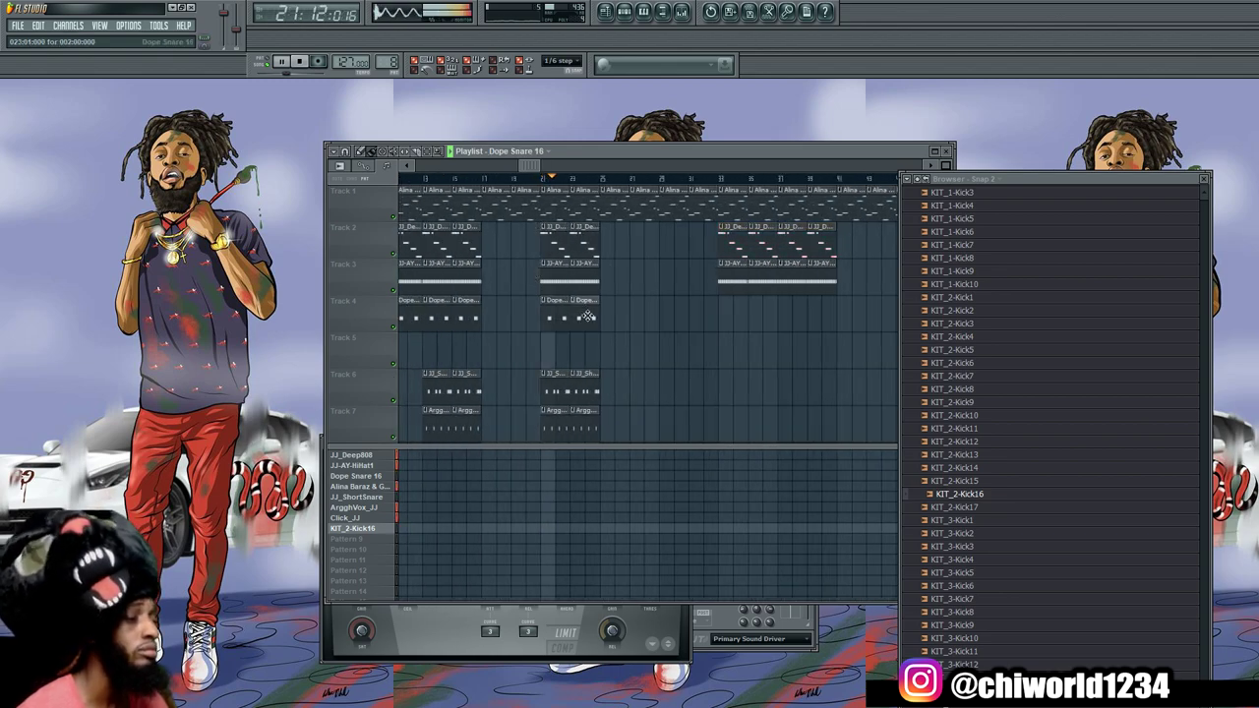
{"action": "left_click_drag", "start_coordinate": [722, 324], "coordinate": [804, 325]}
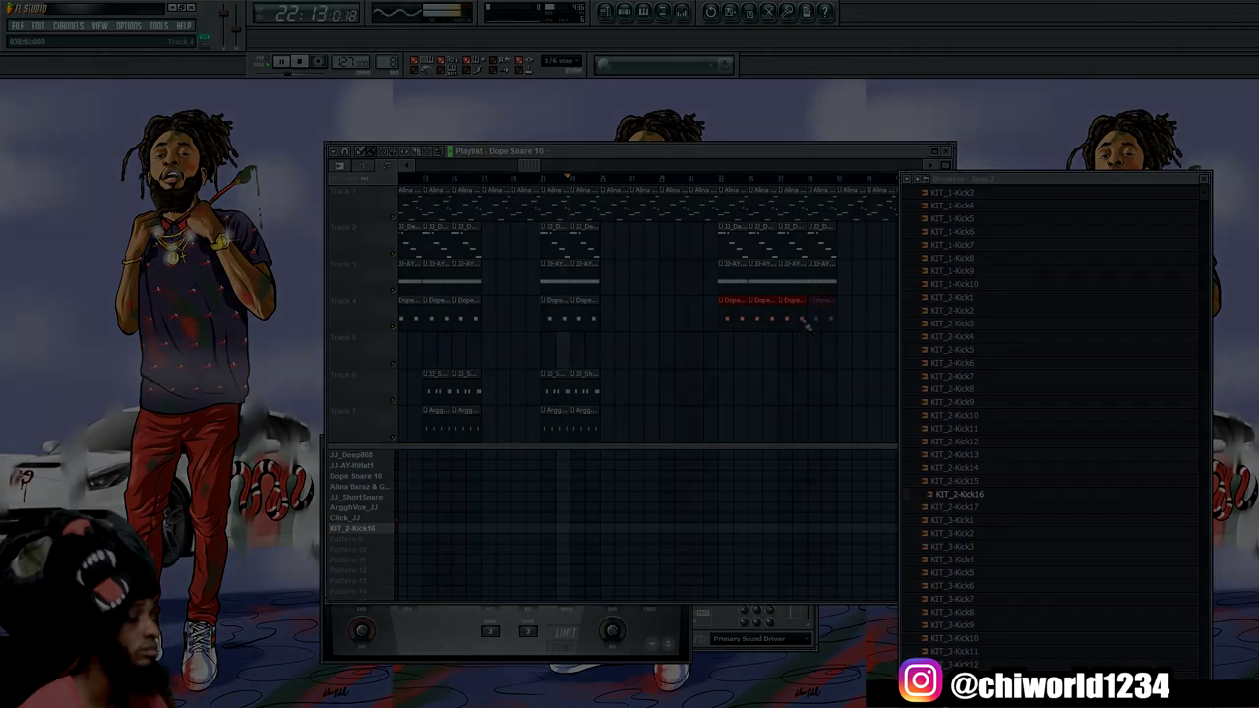